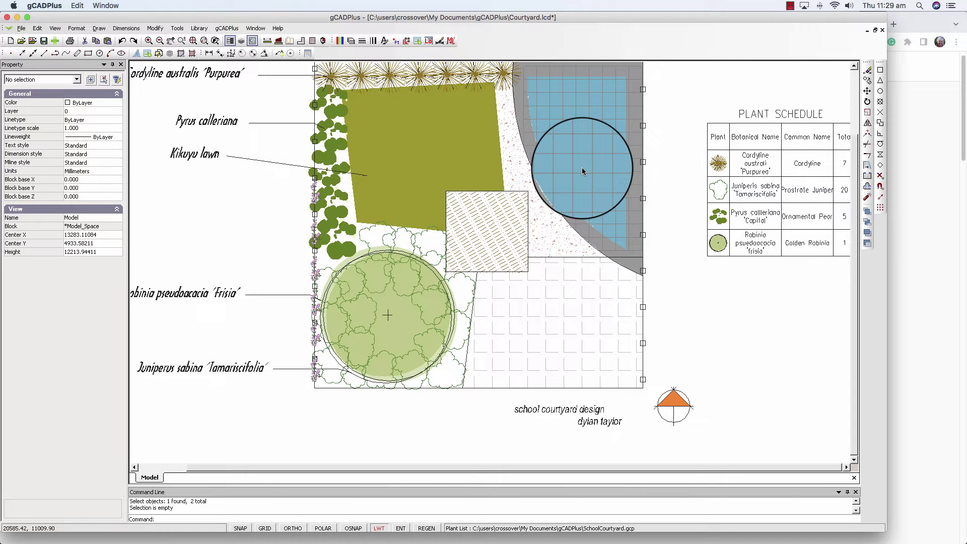
Step: Frame the view on the Plant Schedule table and briefly select its block
drag(582, 171, 783, 197)
scroll(782, 196, up, 2)
scroll(766, 209, down, 2)
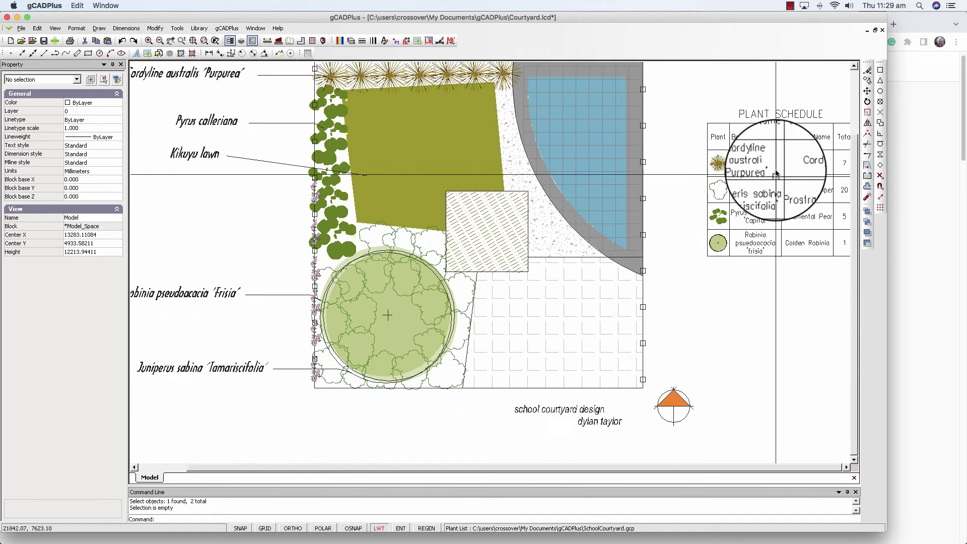
click(763, 151)
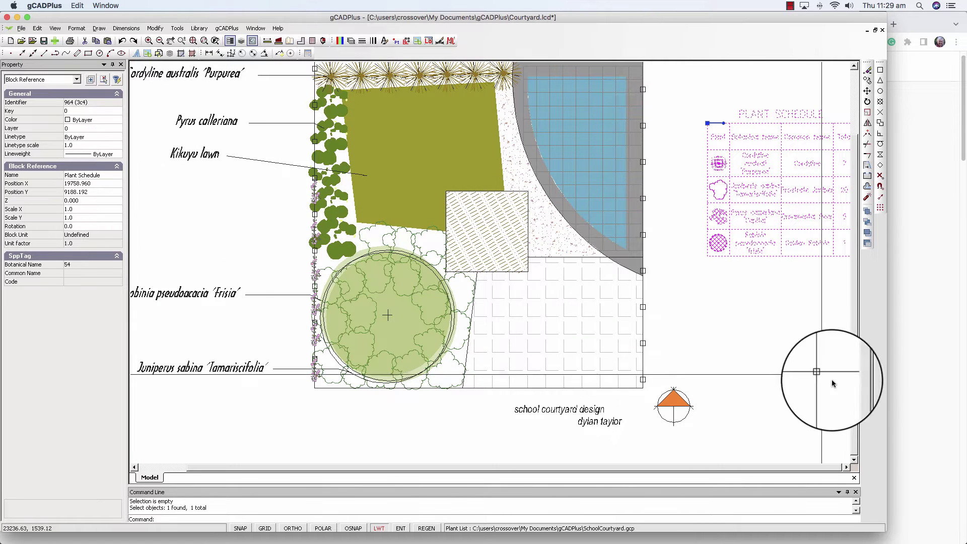
key(Escape)
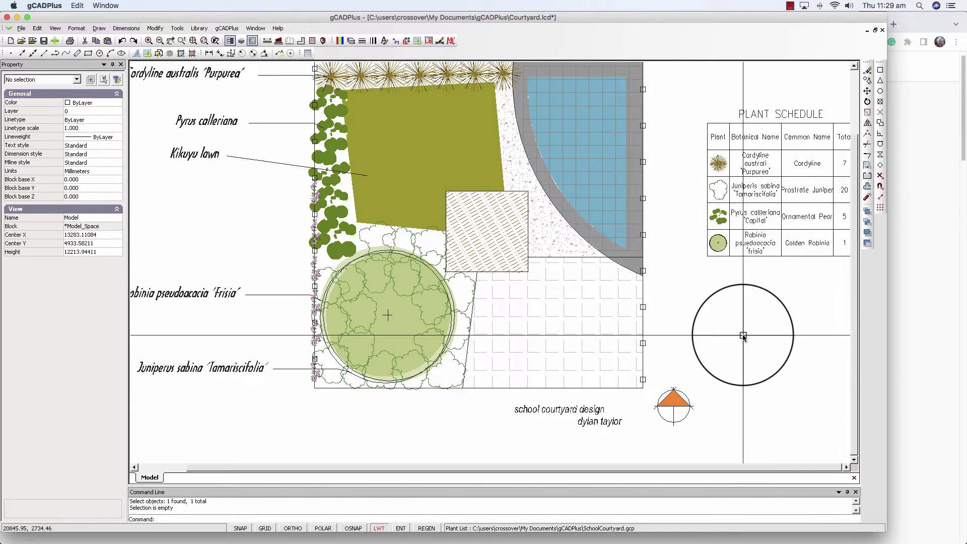
Step: Open the Plant Schedule block with Edit Block and inspect the Cordyline text
click(745, 163)
right_click(745, 163)
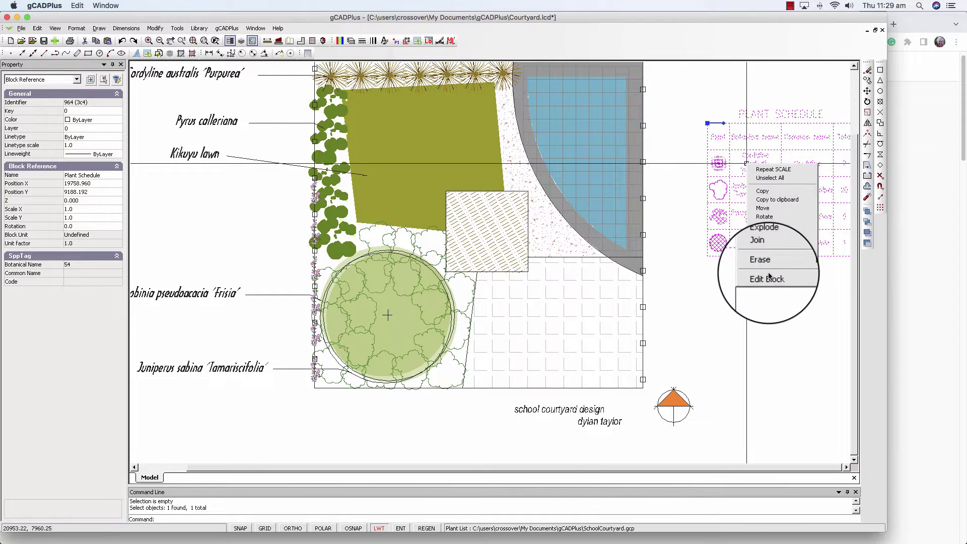
click(768, 332)
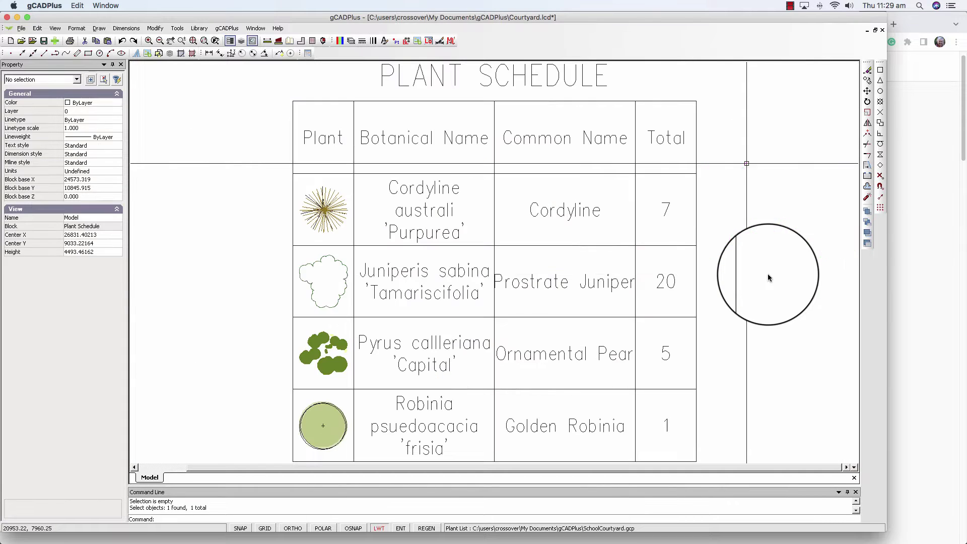
click(571, 214)
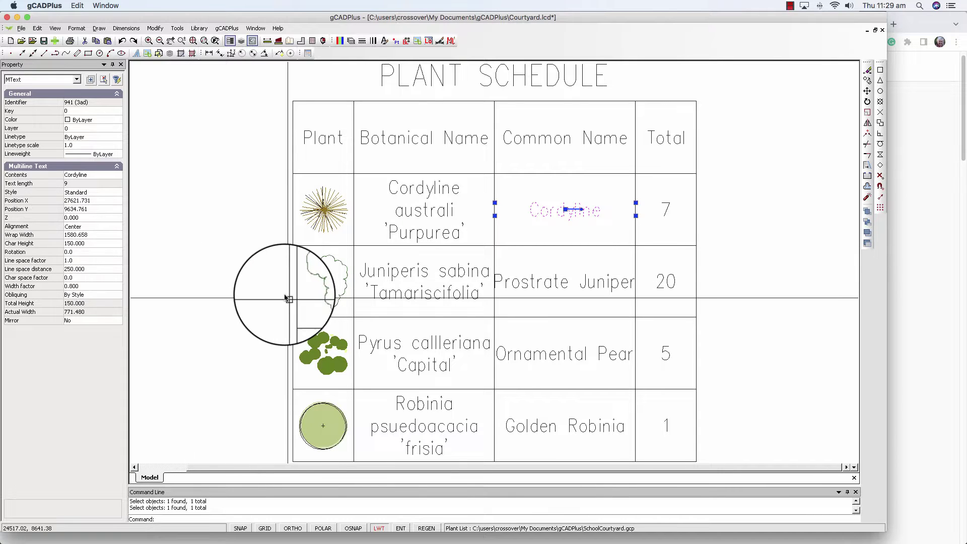
key(Escape)
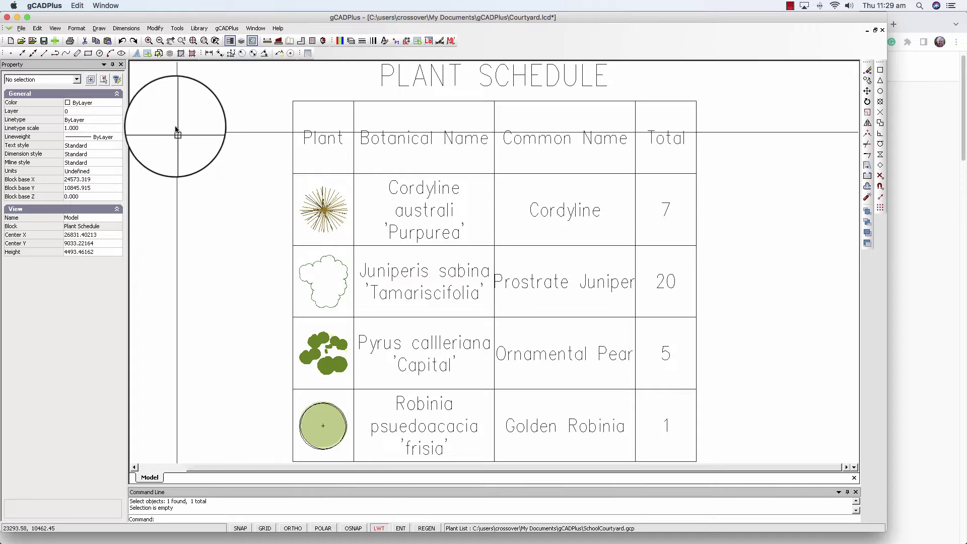
click(76, 28)
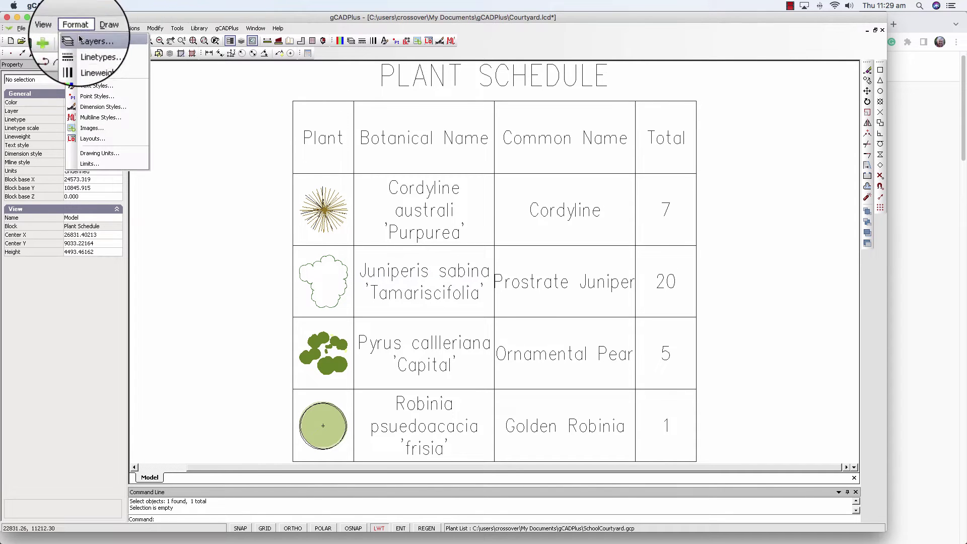
click(98, 84)
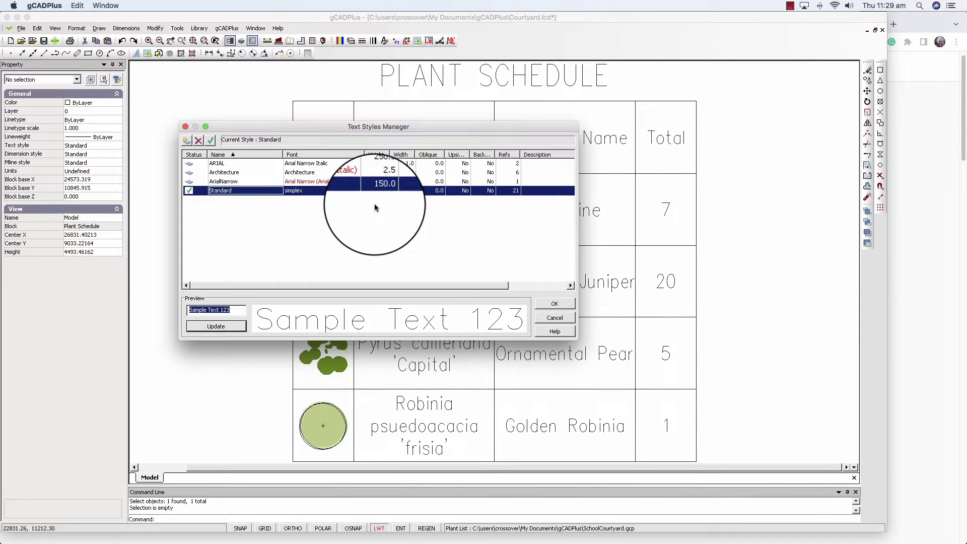
click(556, 321)
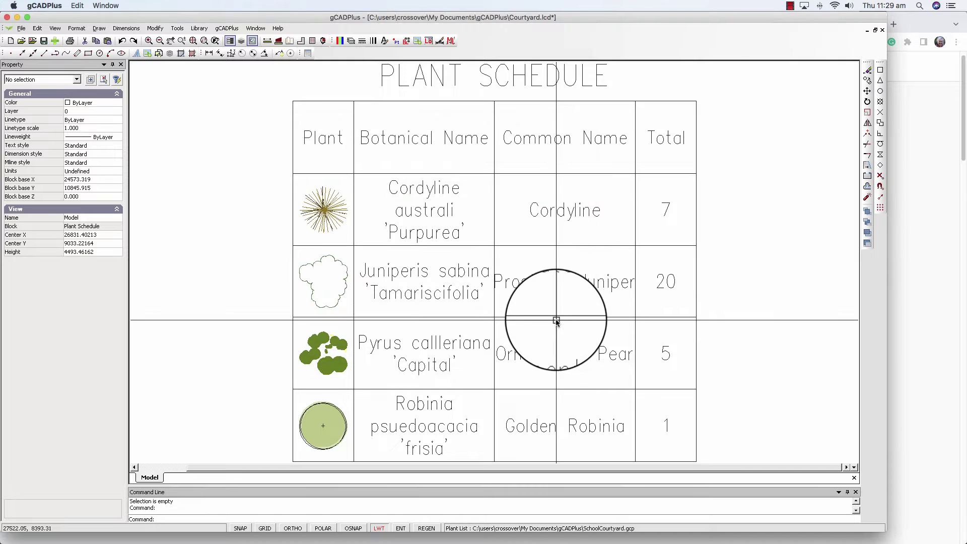
Step: Check the Cordyline text, zoom out and close the Block Editor to the courtyard plan
click(560, 216)
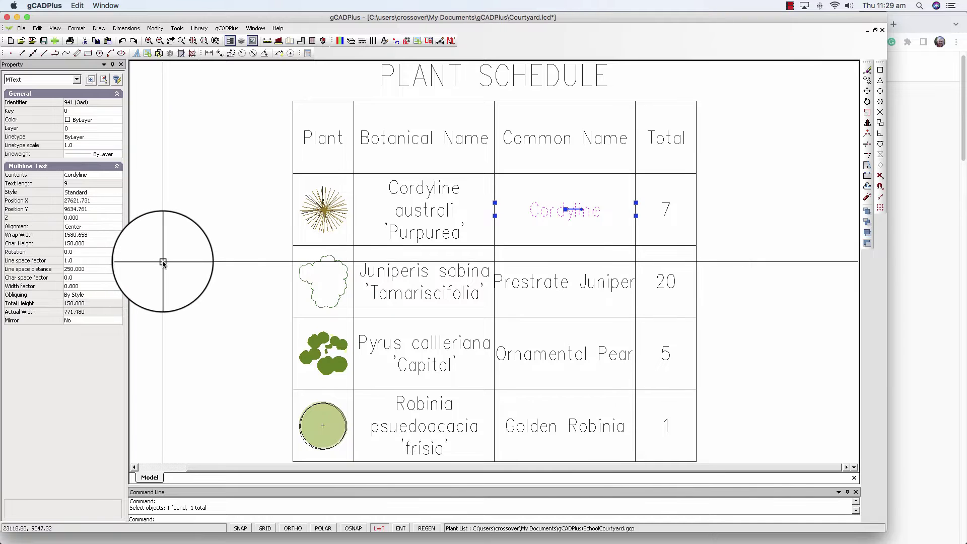
key(Escape)
scroll(341, 286, down, 3)
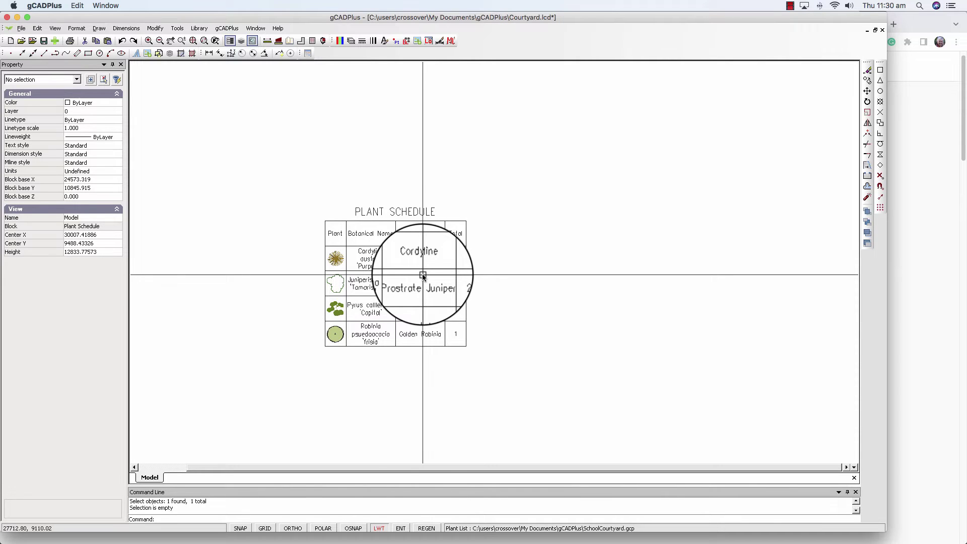
right_click(463, 201)
click(491, 208)
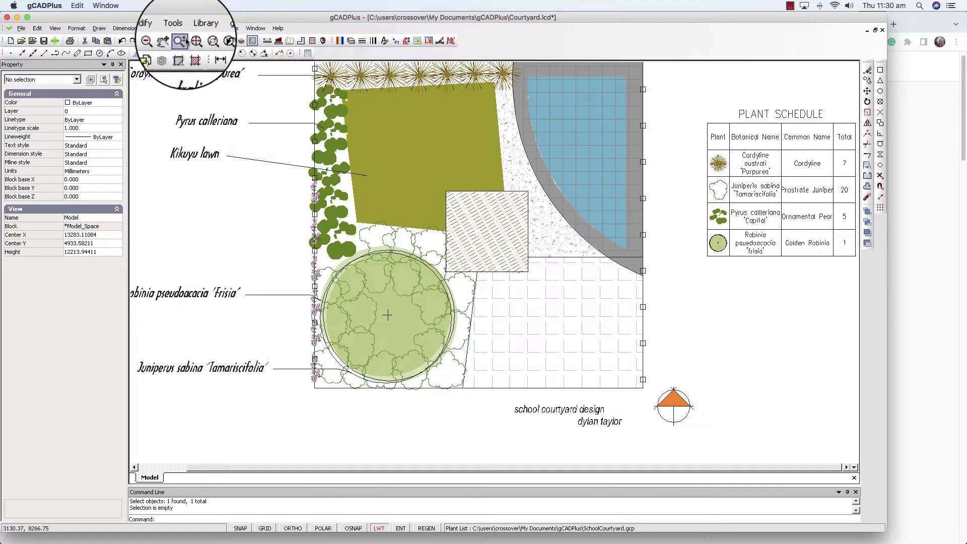
Step: Draw a custom plant schedule at text height 200, placed right of the plan by two corners
click(226, 28)
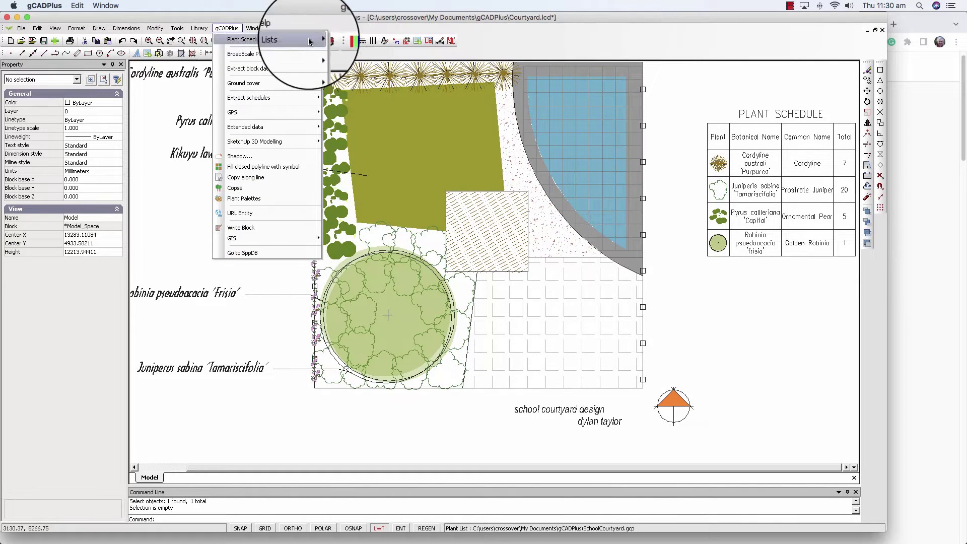
mouse_move(312, 40)
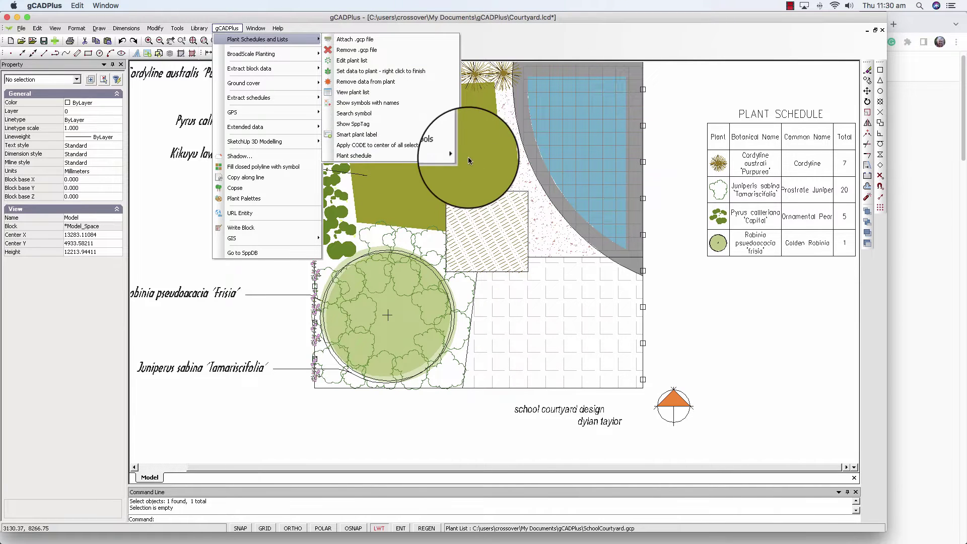
mouse_move(445, 155)
click(498, 163)
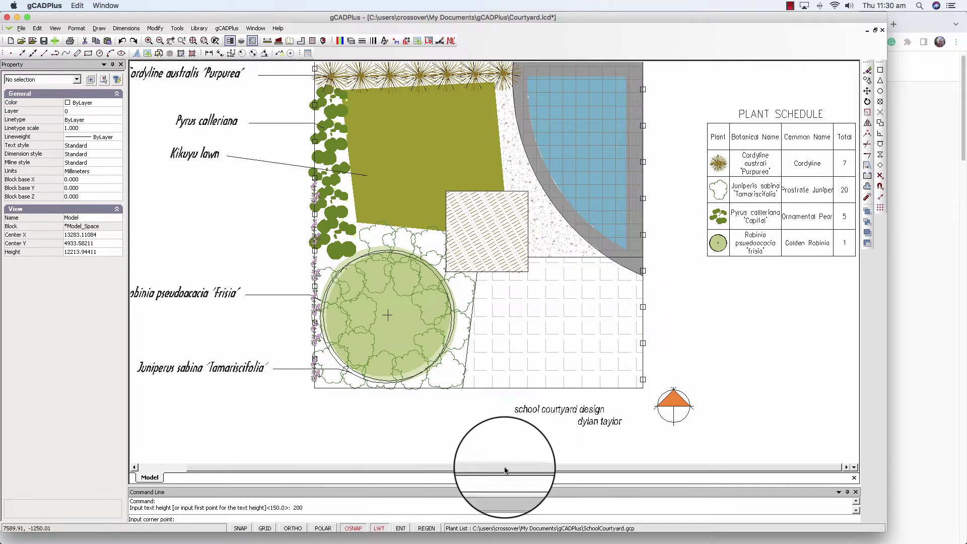
middle_drag(536, 343, 459, 345)
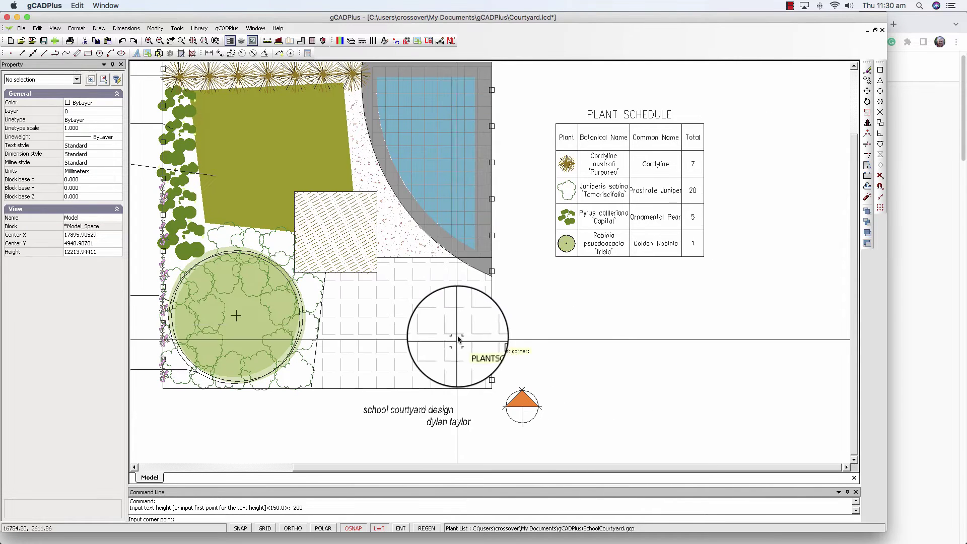
click(556, 278)
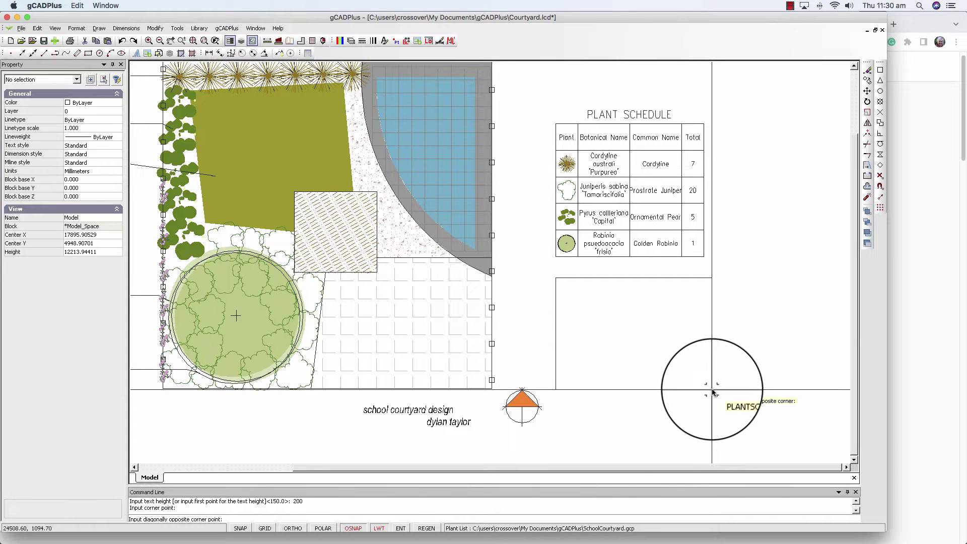
click(711, 390)
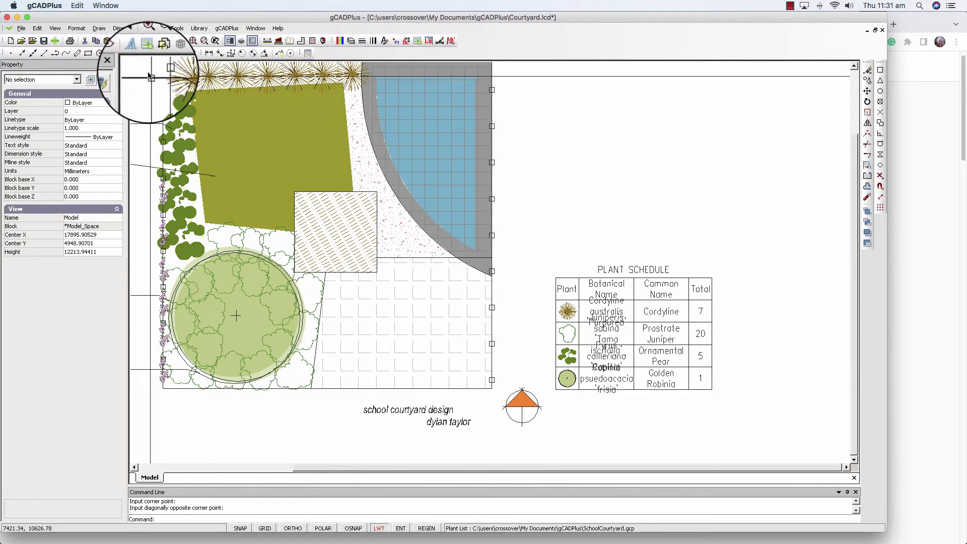
click(76, 28)
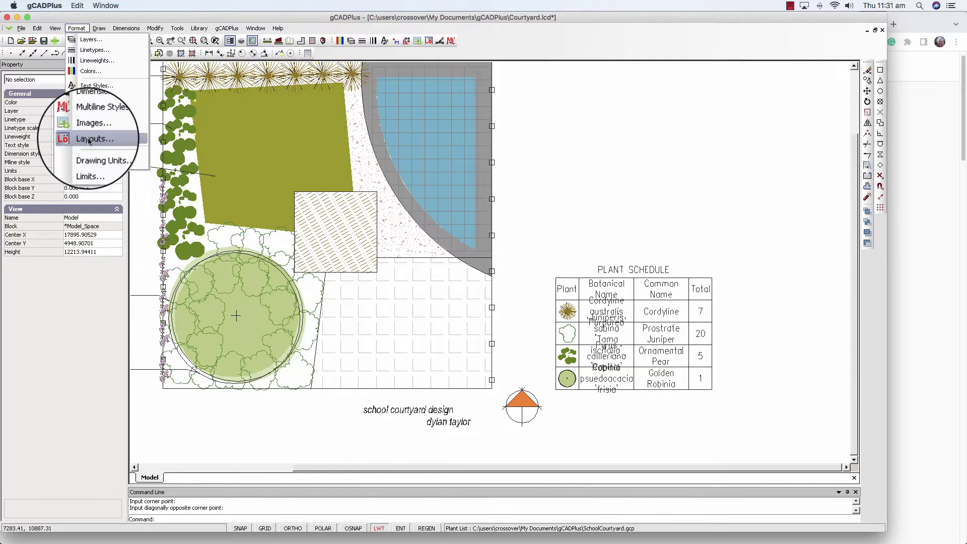
click(96, 85)
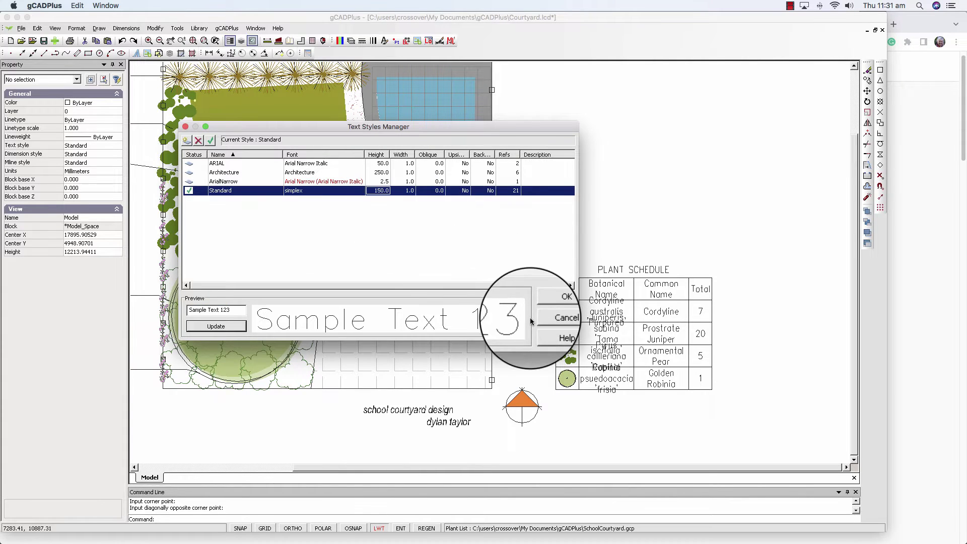
click(558, 318)
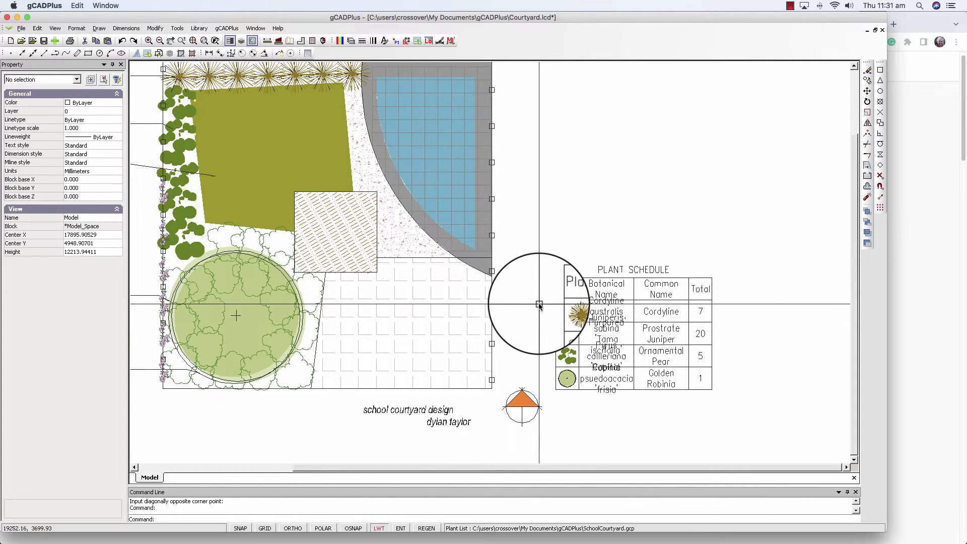
scroll(539, 305, down, 1)
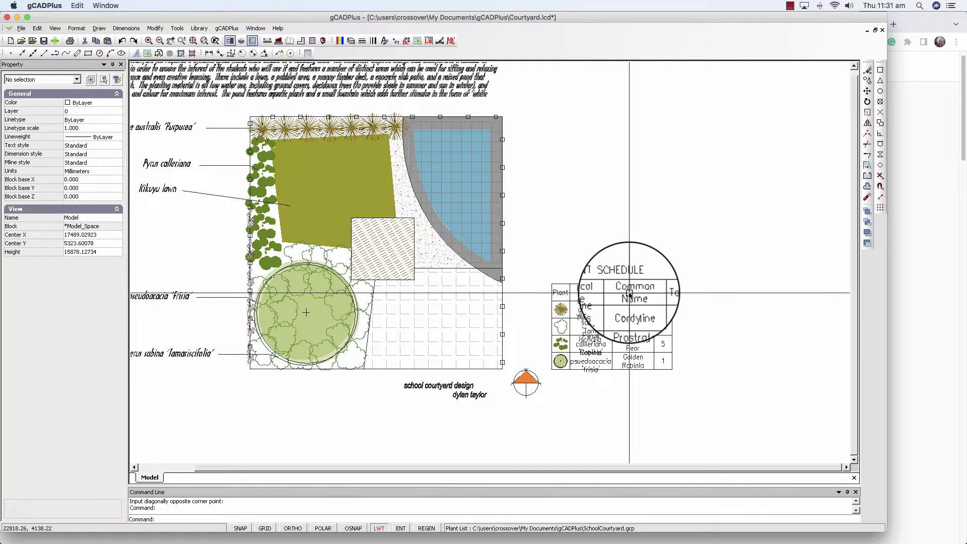
scroll(243, 318, up, 3)
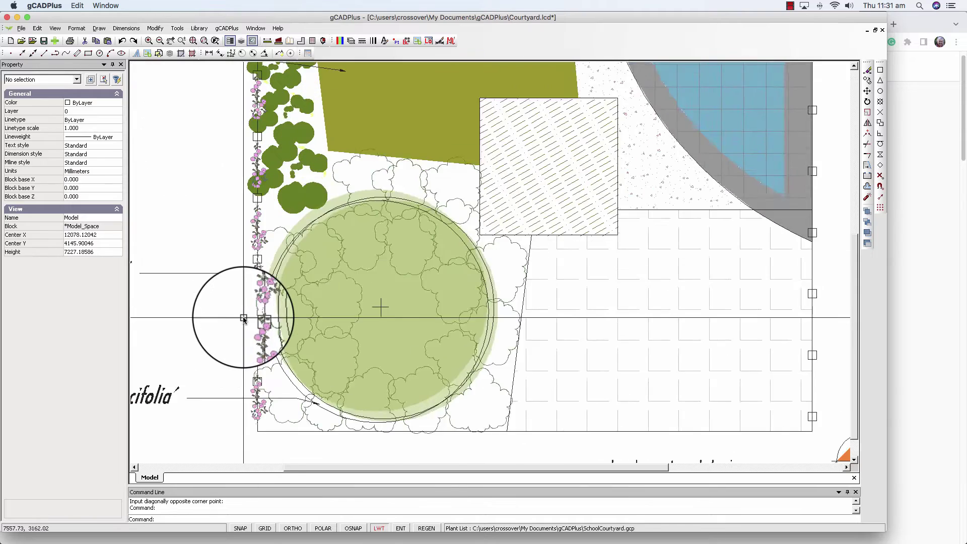
scroll(244, 318, up, 2)
scroll(260, 289, down, 3)
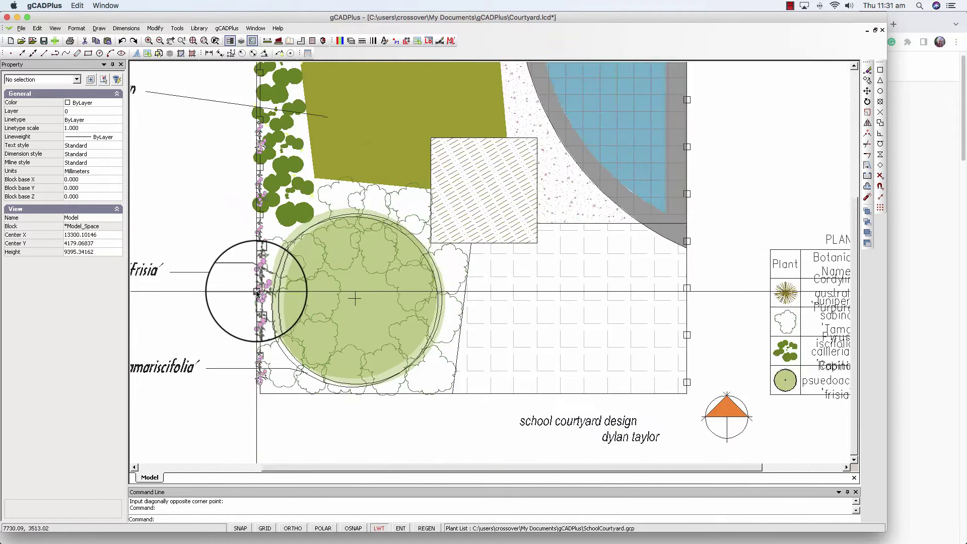
drag(524, 125, 465, 150)
scroll(253, 330, up, 2)
scroll(275, 310, down, 3)
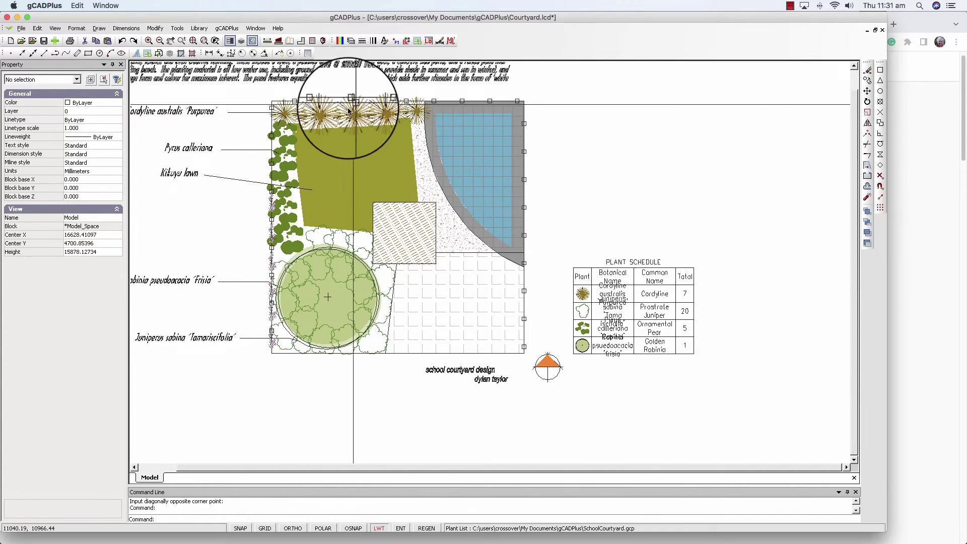
Step: Assign Pandorea jasminoides (Wonga Vine) to the pink vine symbol using Get data to plant
click(227, 29)
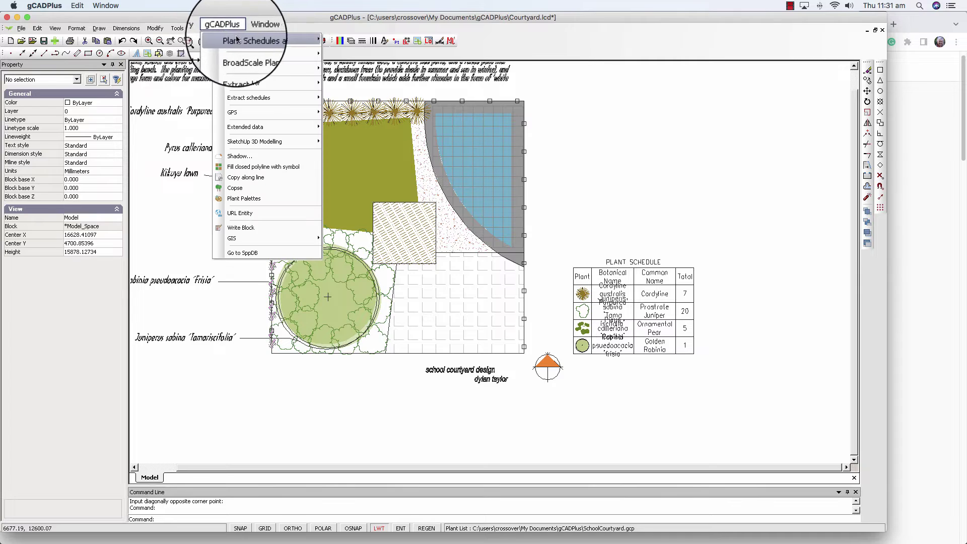
mouse_move(261, 38)
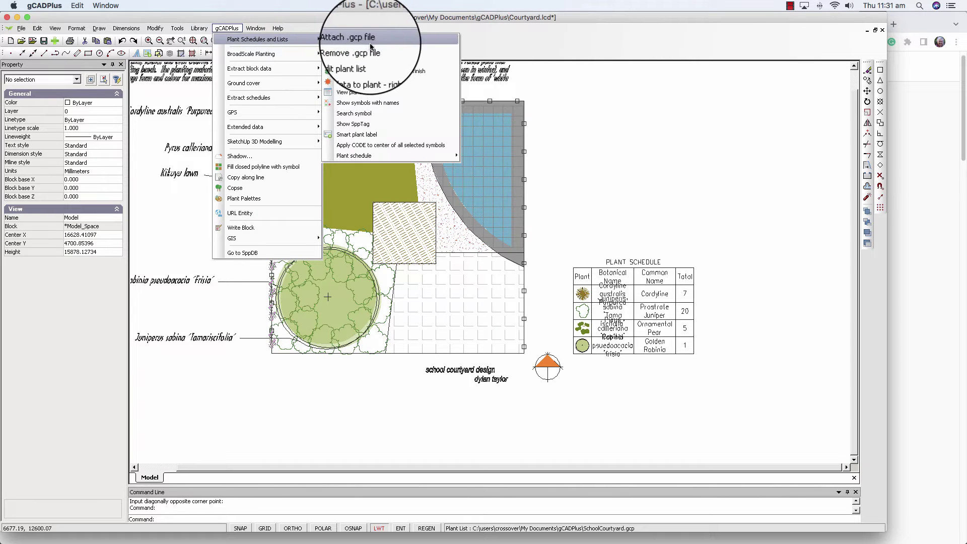
click(373, 73)
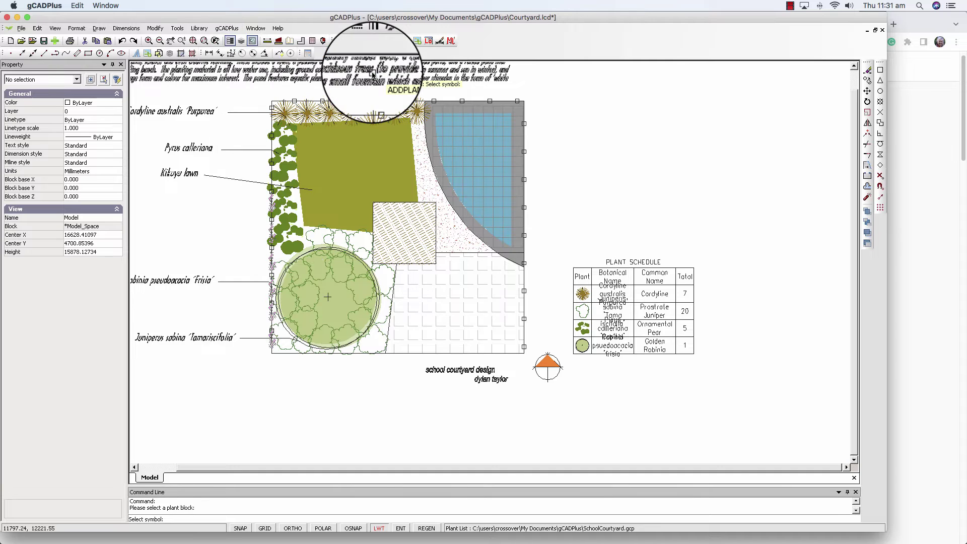
scroll(274, 319, up, 3)
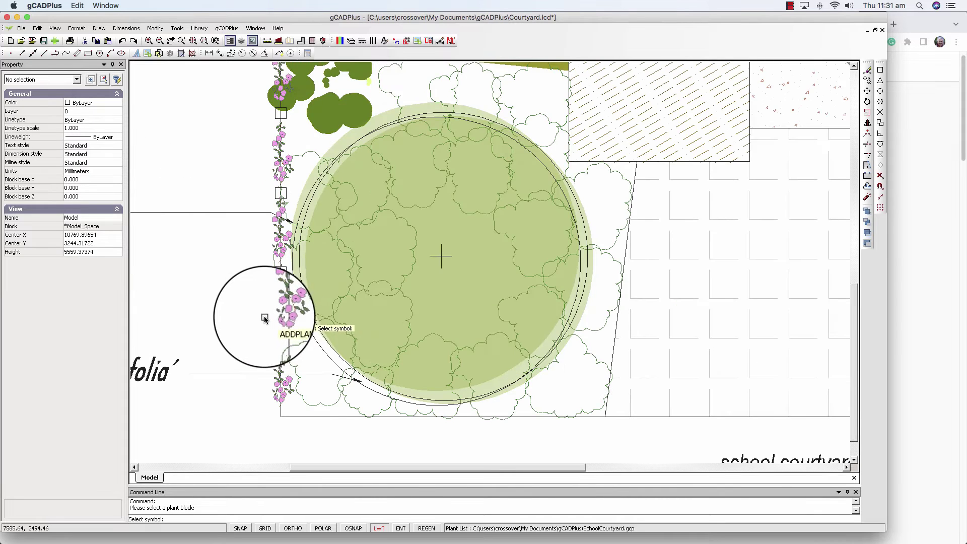
click(283, 319)
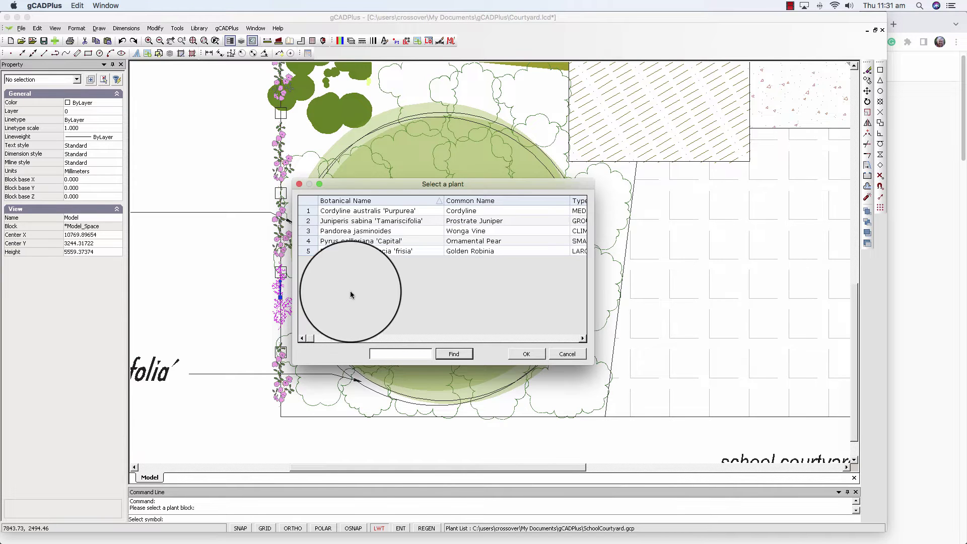
click(334, 232)
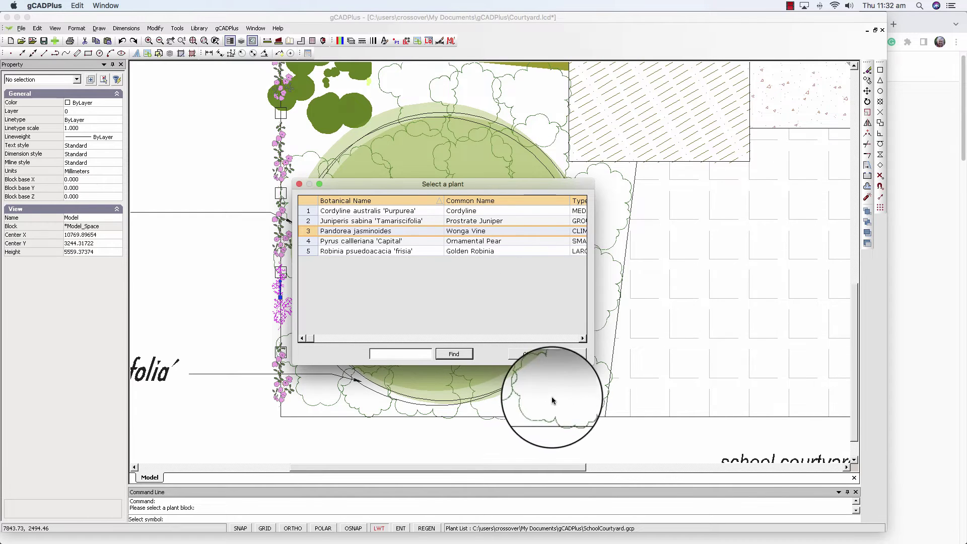
click(524, 351)
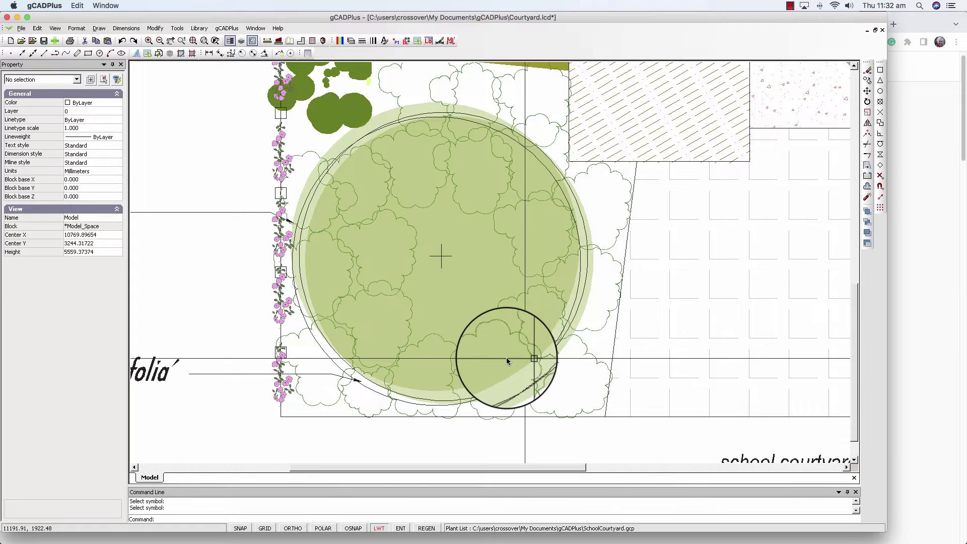
scroll(499, 356, down, 5)
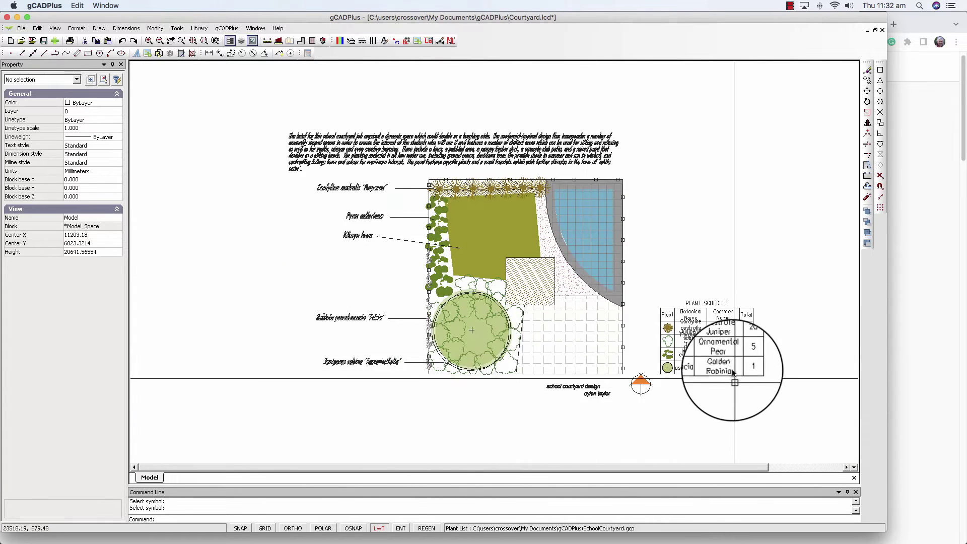
scroll(710, 353, up, 3)
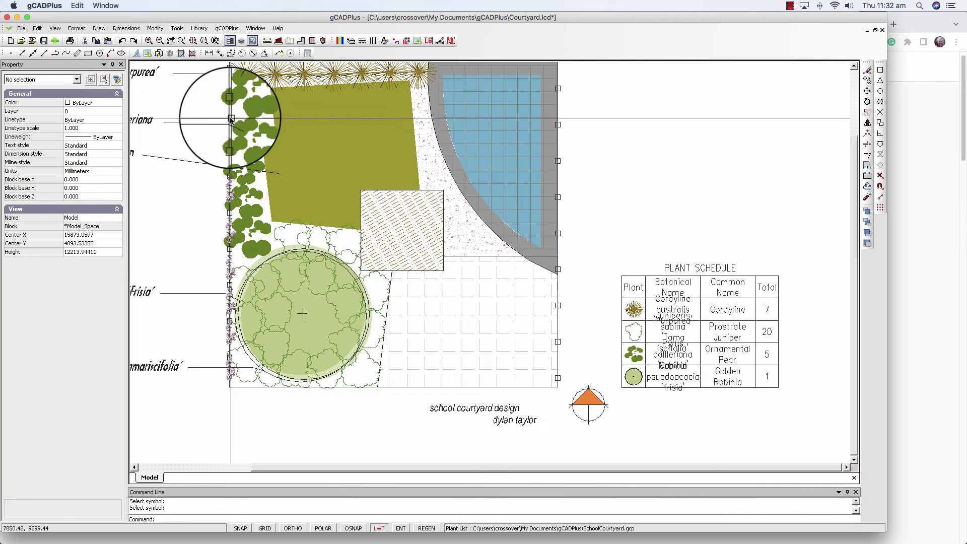
click(230, 120)
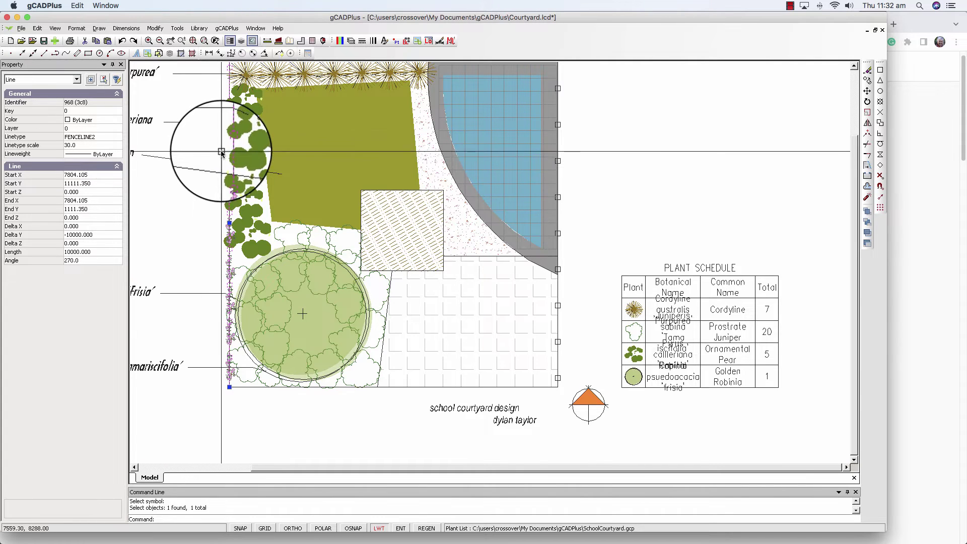
scroll(225, 152, up, 4)
key(Escape)
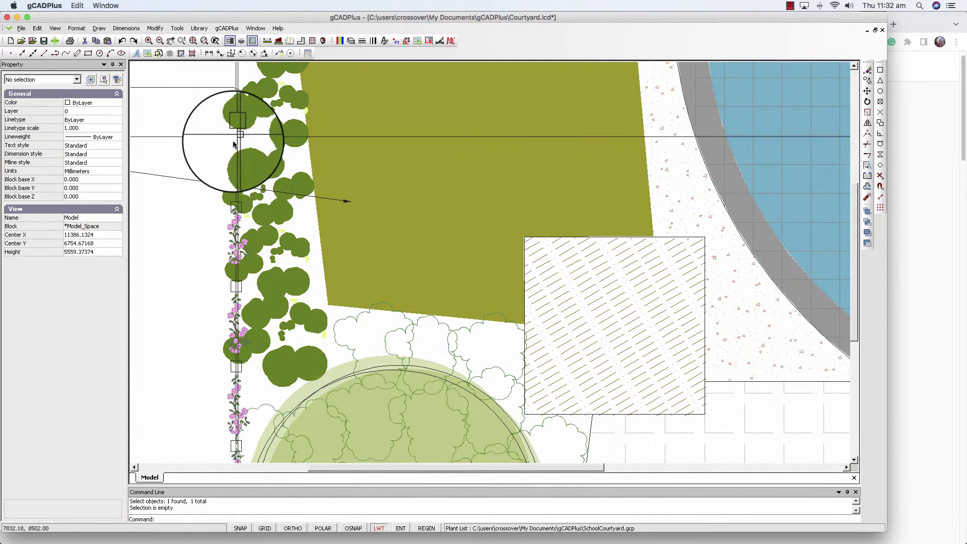
scroll(234, 143, down, 2)
scroll(247, 148, down, 2)
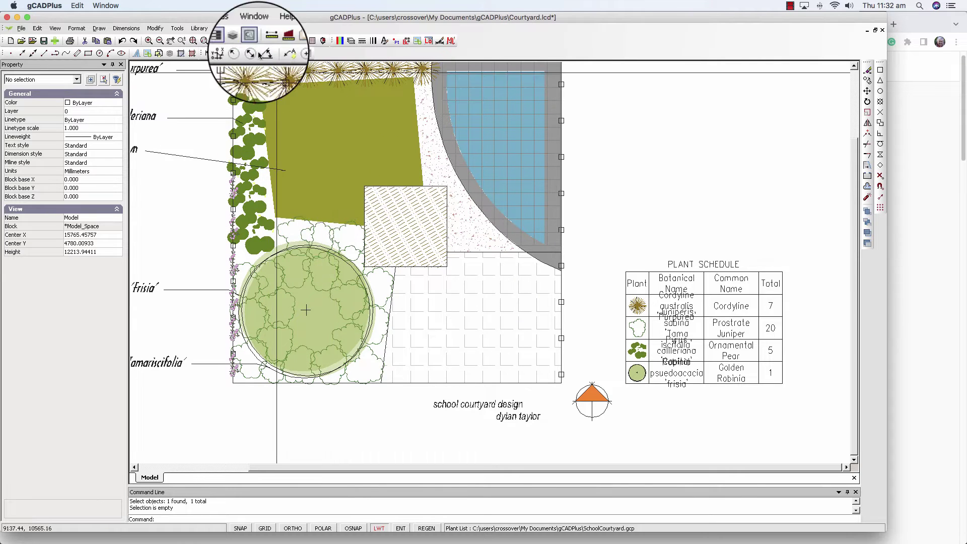
Step: Run Update plant schedule so a Wonga Vine row totalling 6 is added
click(226, 28)
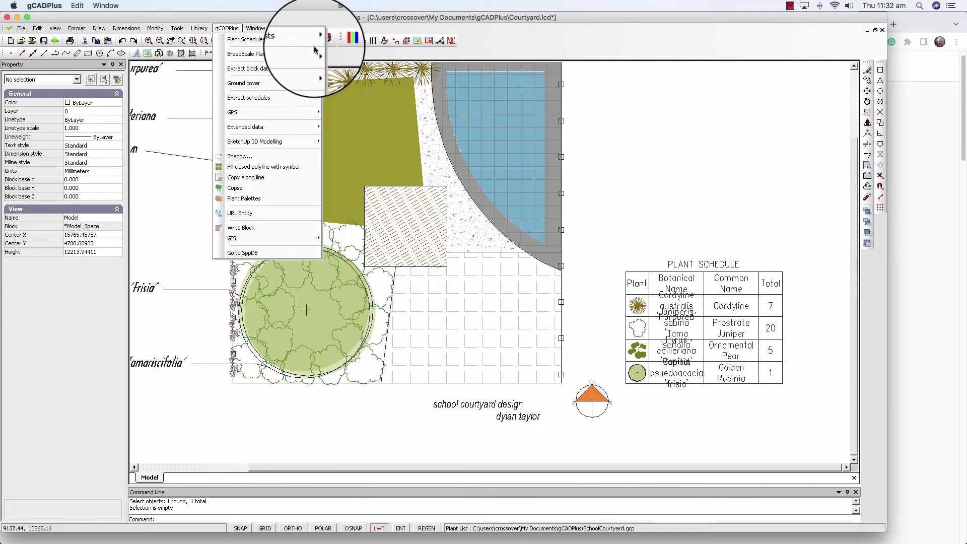
mouse_move(302, 39)
mouse_move(452, 156)
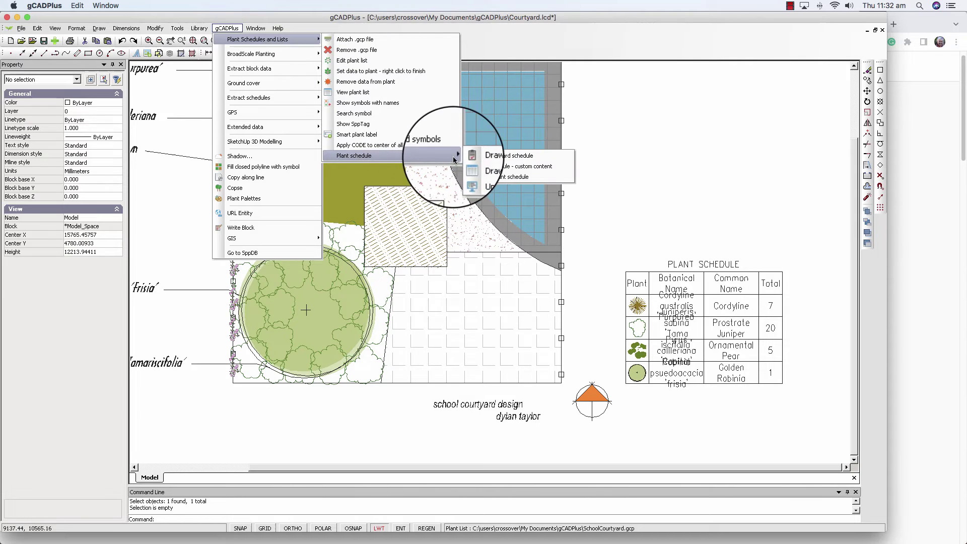
click(501, 176)
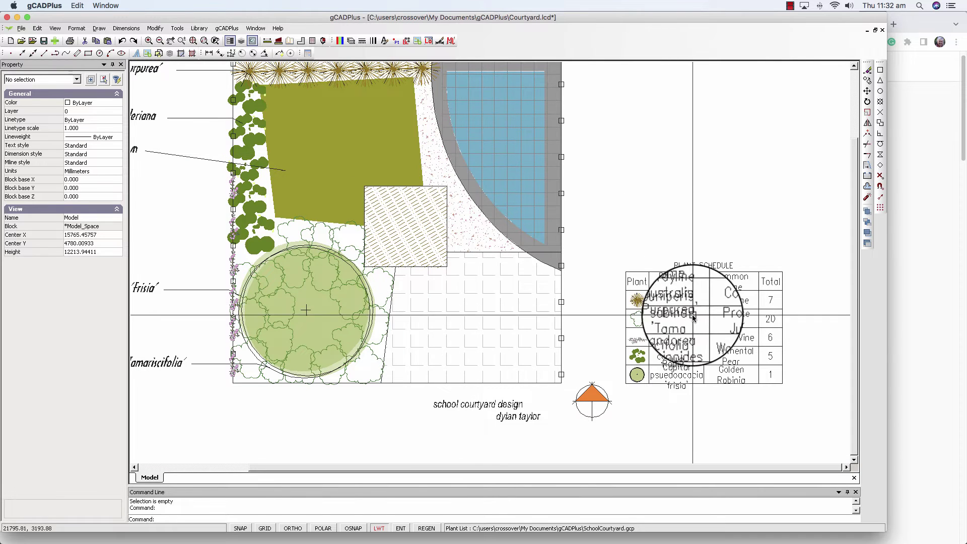
scroll(698, 353, up, 2)
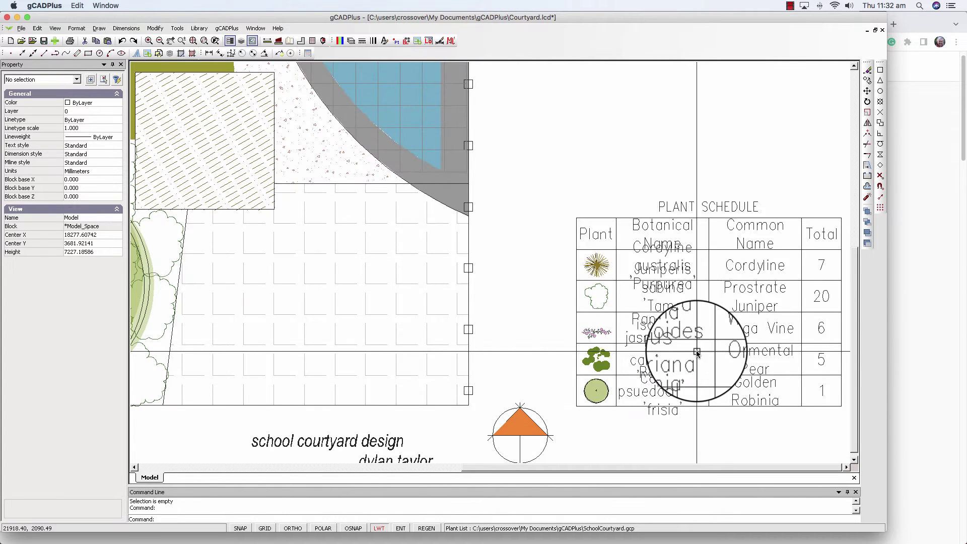
Step: Run Update plant schedule again from the Plant schedule menu
scroll(604, 281, up, 1)
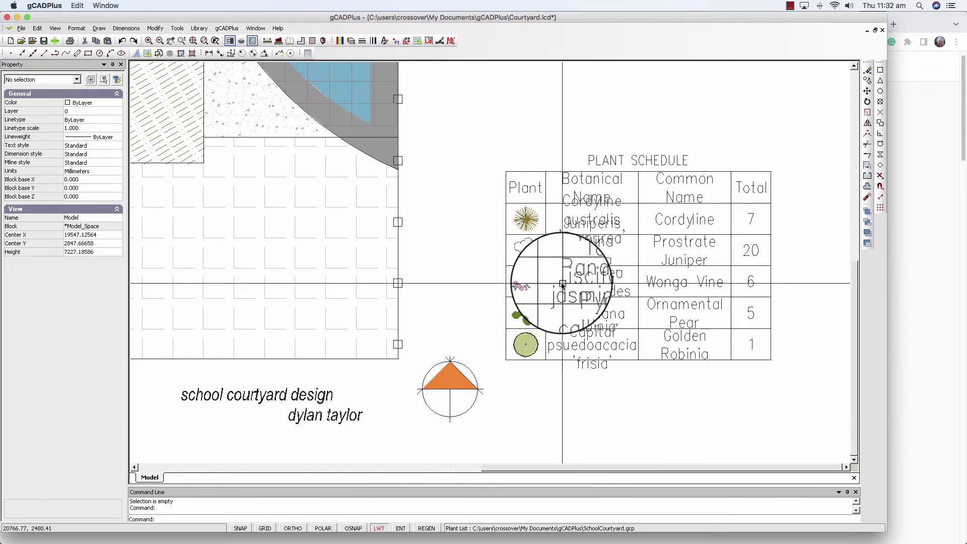
scroll(597, 300, down, 2)
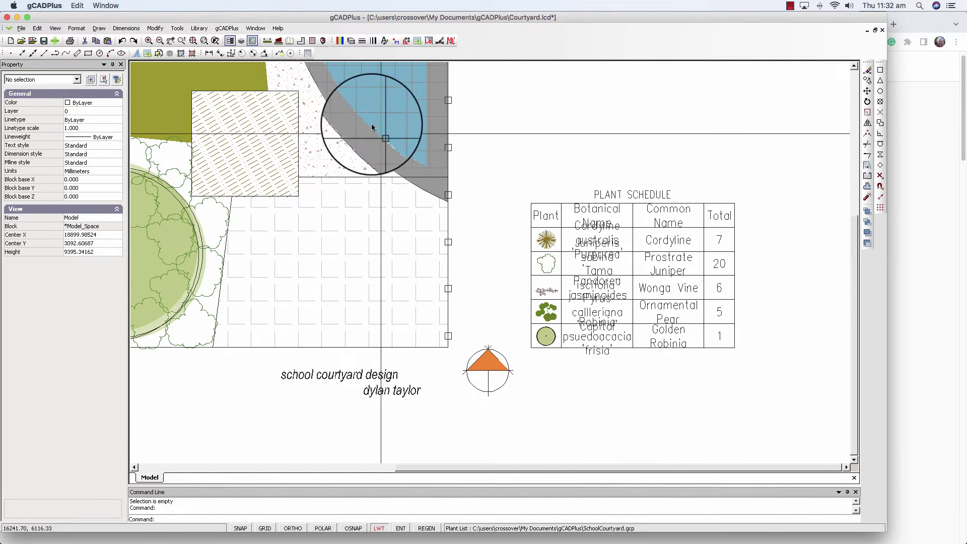
click(227, 28)
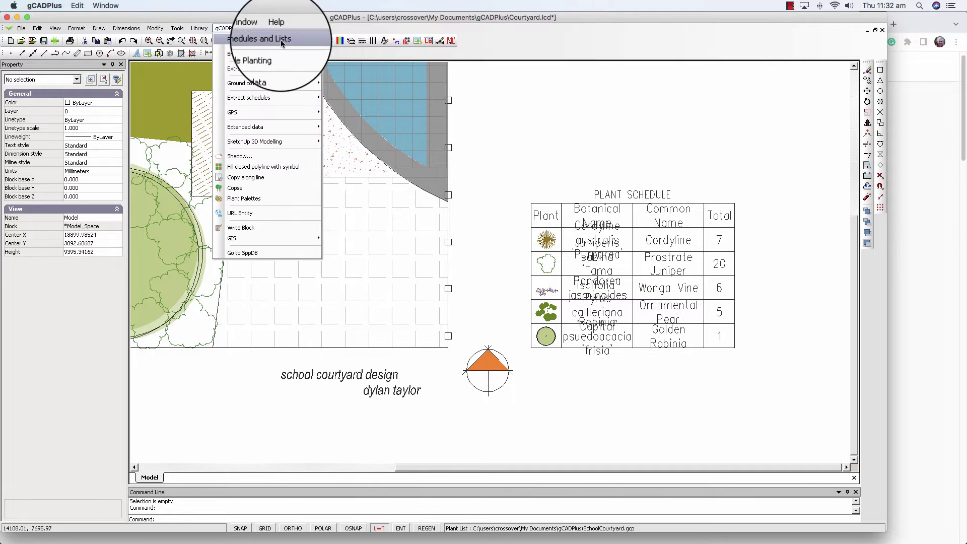
mouse_move(272, 39)
mouse_move(452, 157)
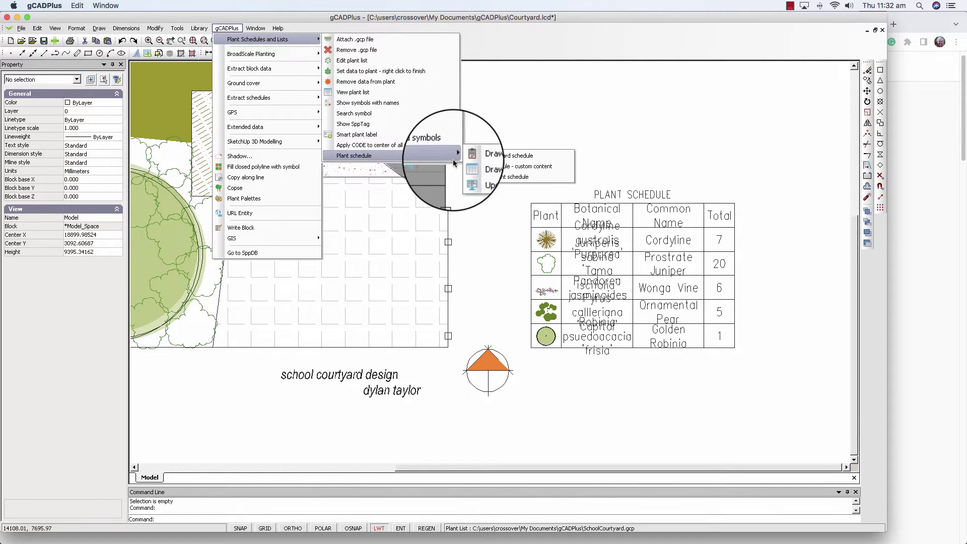
click(506, 177)
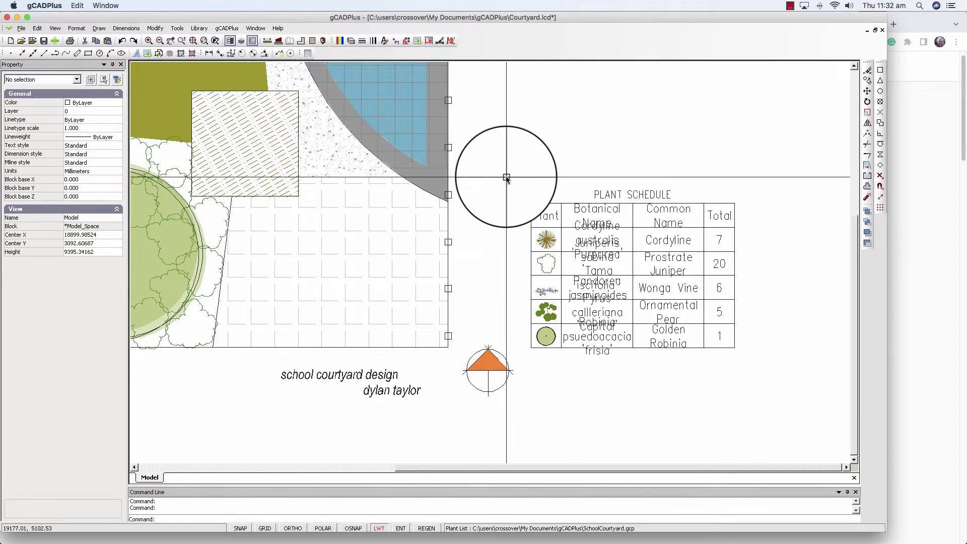
Step: Select the existing schedule table and repeat UPDATESCHEDULE on it to redraw all five rows
scroll(506, 190, down, 2)
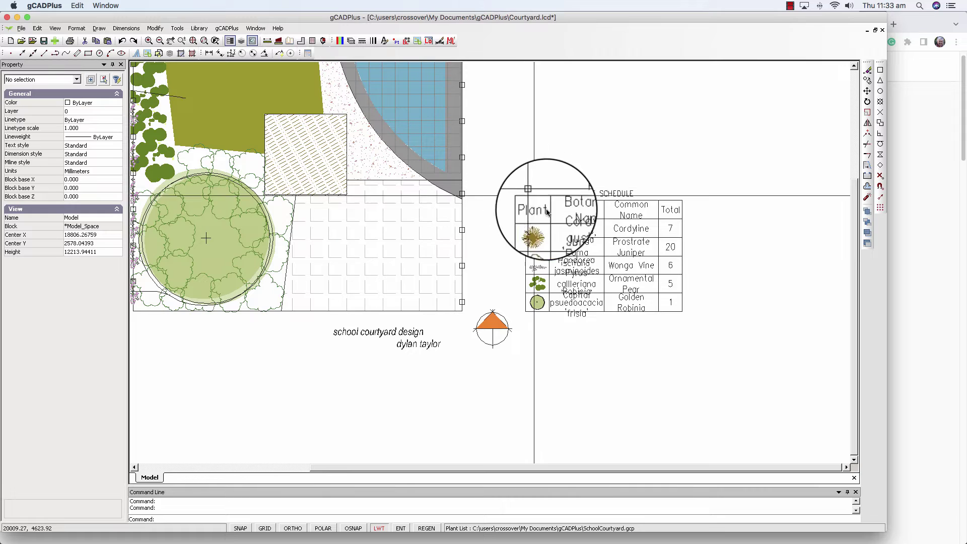
click(562, 206)
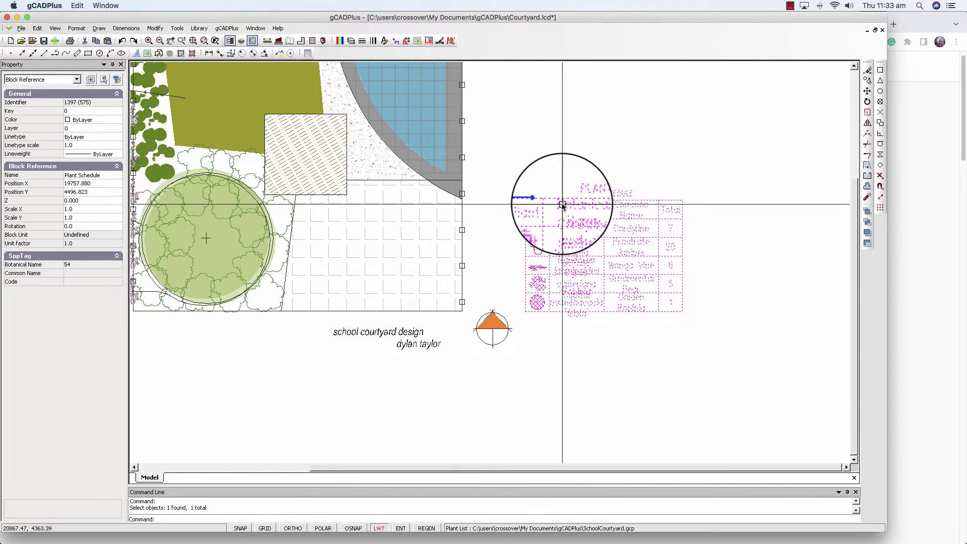
right_click(557, 235)
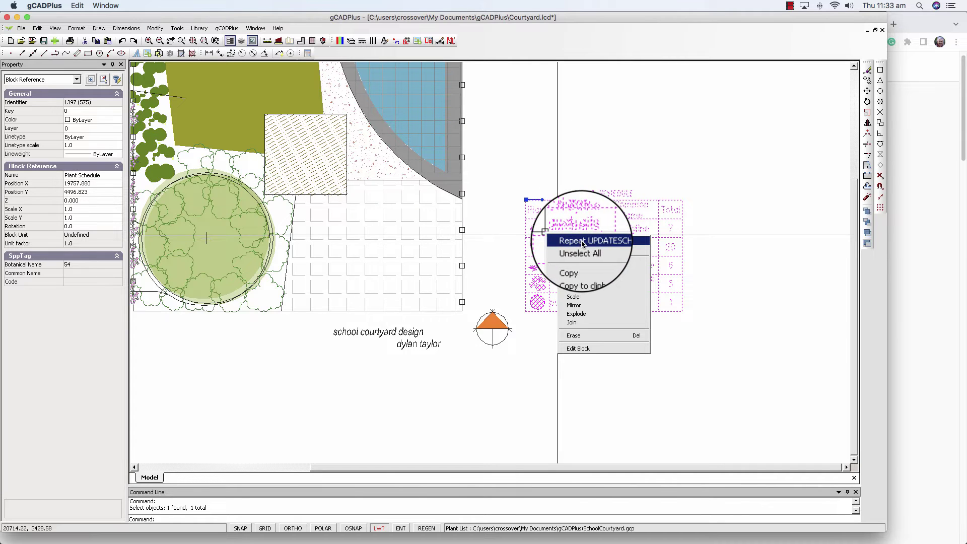
click(584, 132)
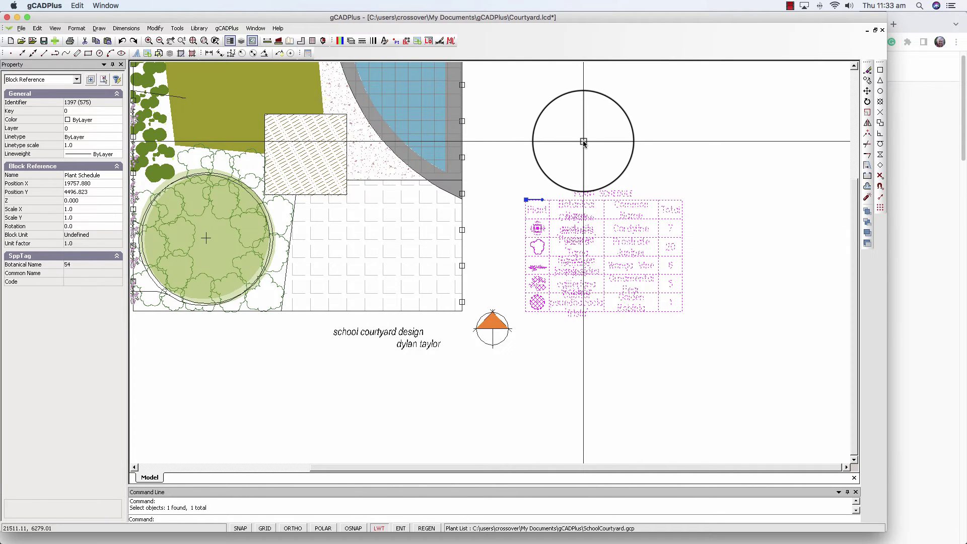
key(Escape)
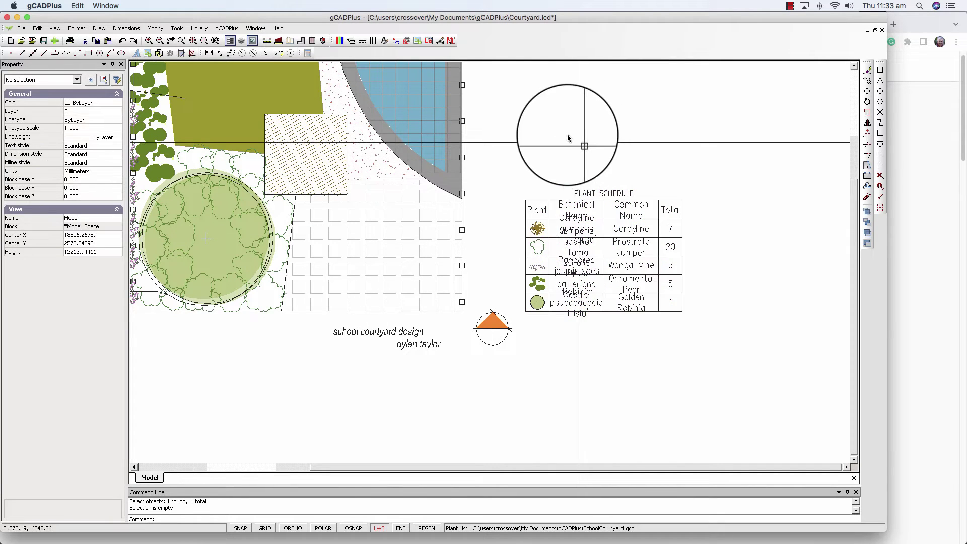
Step: Draw a custom-content schedule at text height 150 between two picked corners, listing all five plants
click(222, 28)
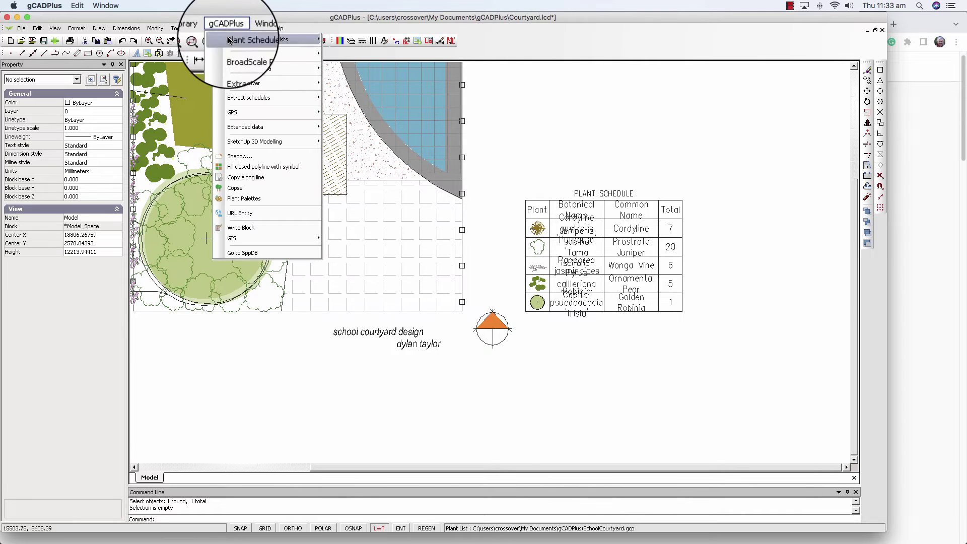
mouse_move(304, 42)
mouse_move(427, 156)
click(497, 166)
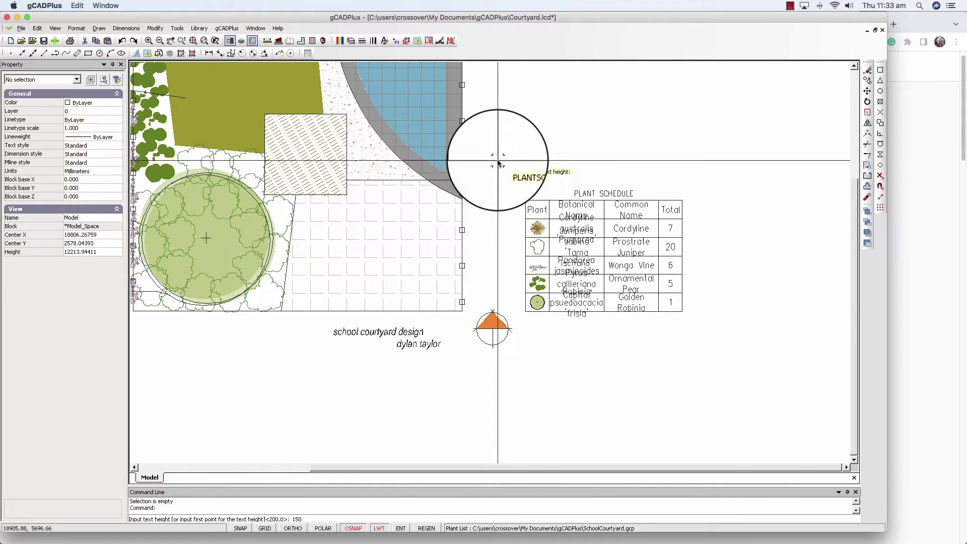
text(150)
key(Return)
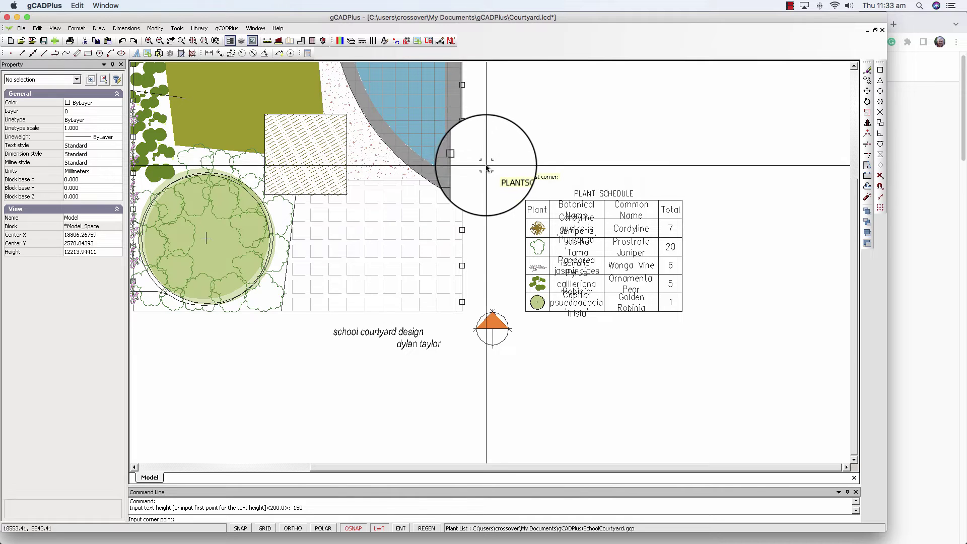
middle_drag(477, 244, 461, 273)
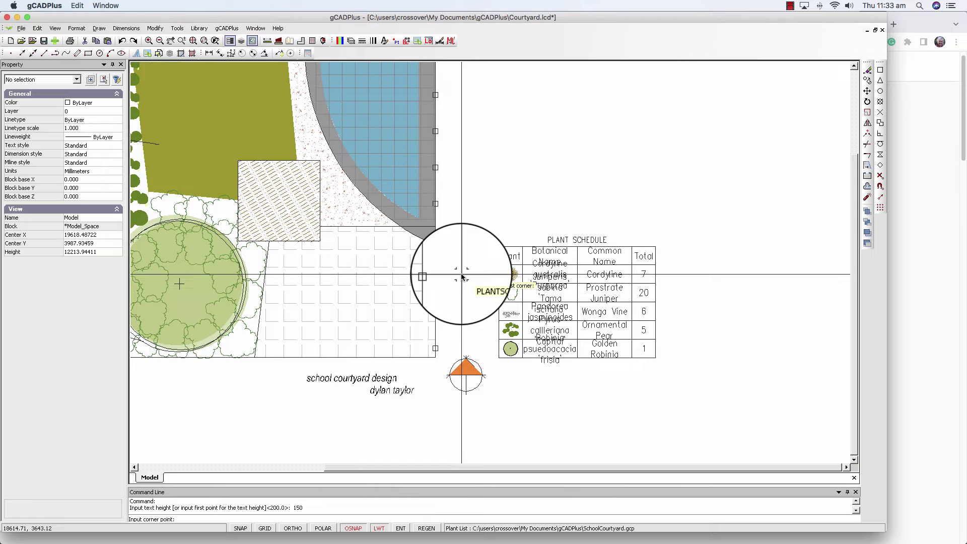
click(499, 99)
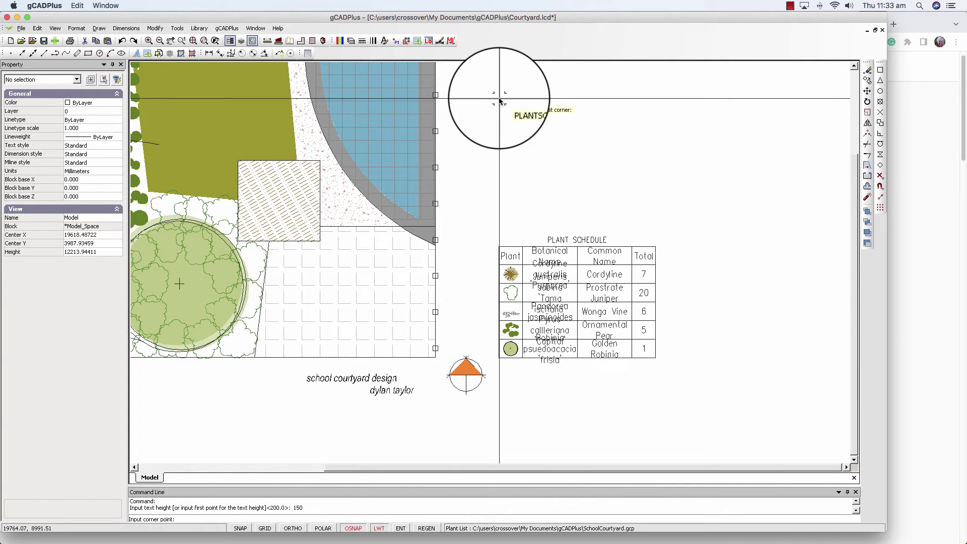
click(657, 221)
scroll(554, 166, up, 2)
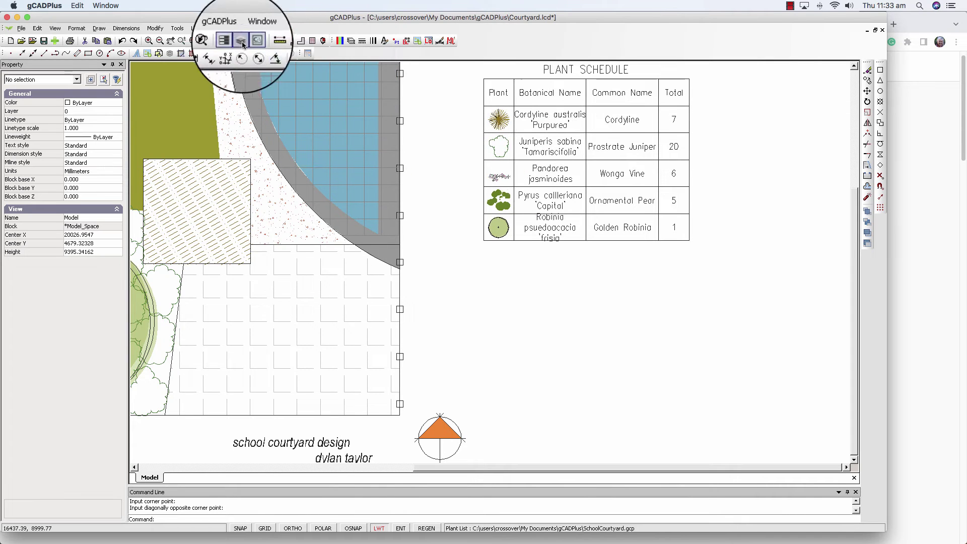
click(228, 29)
mouse_move(260, 39)
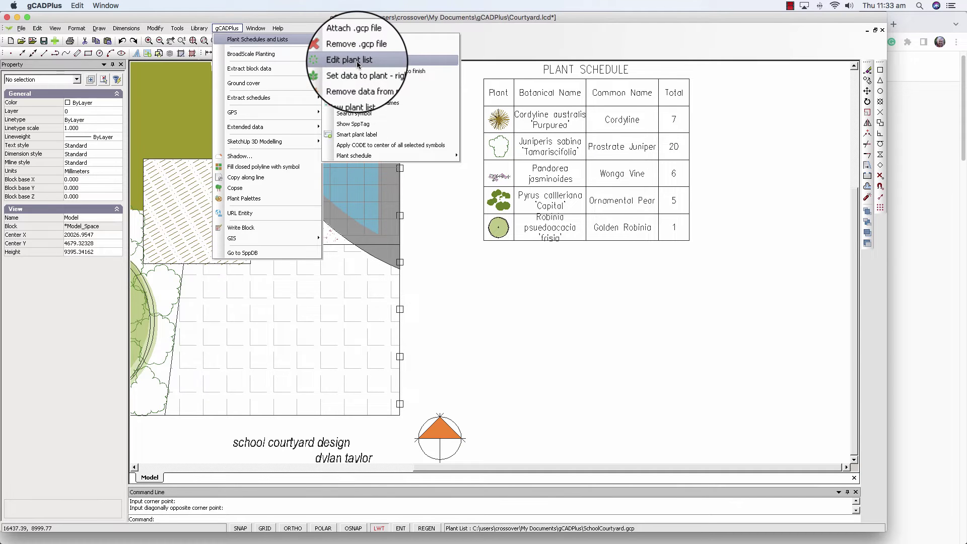
click(358, 91)
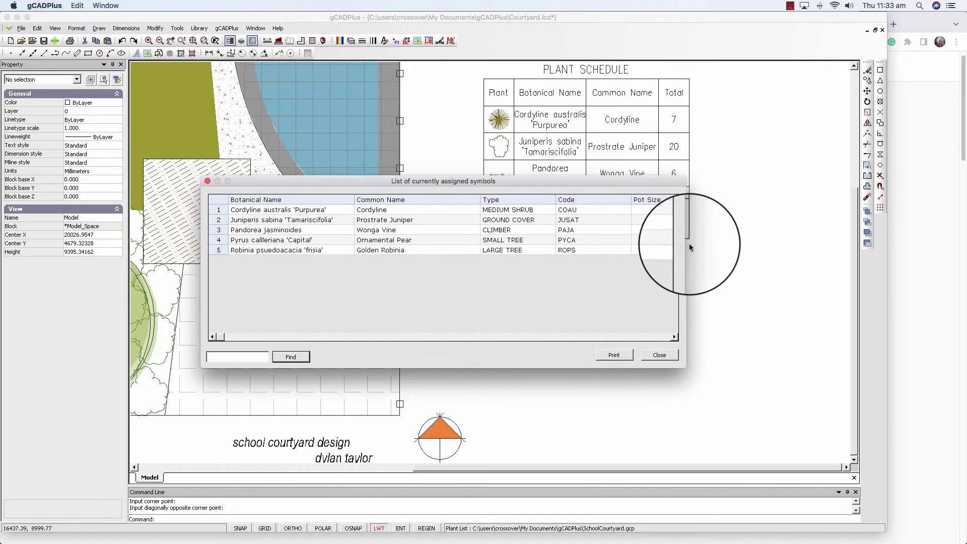
click(663, 355)
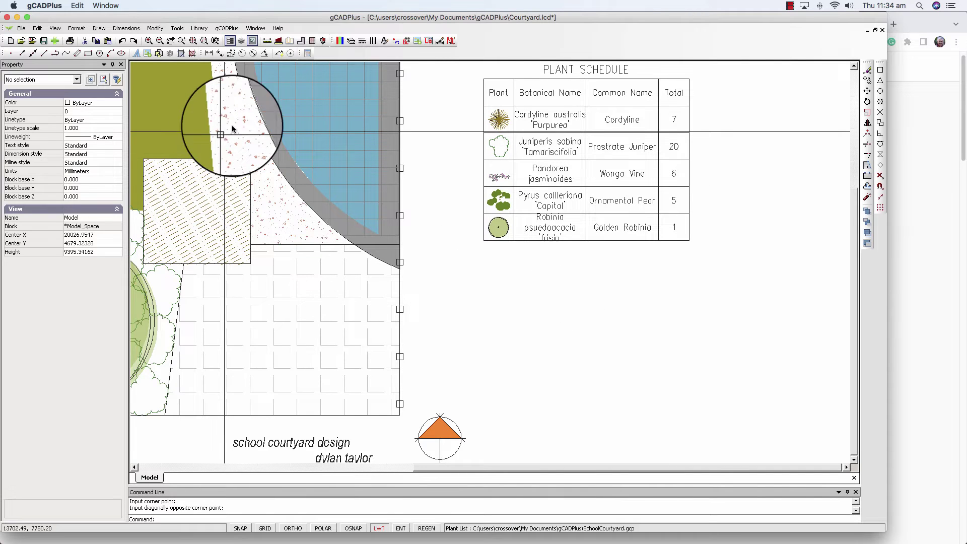
Step: Dismiss the Plant Schedules and Lists menu and show the Window list of open drawings
click(226, 28)
mouse_move(267, 41)
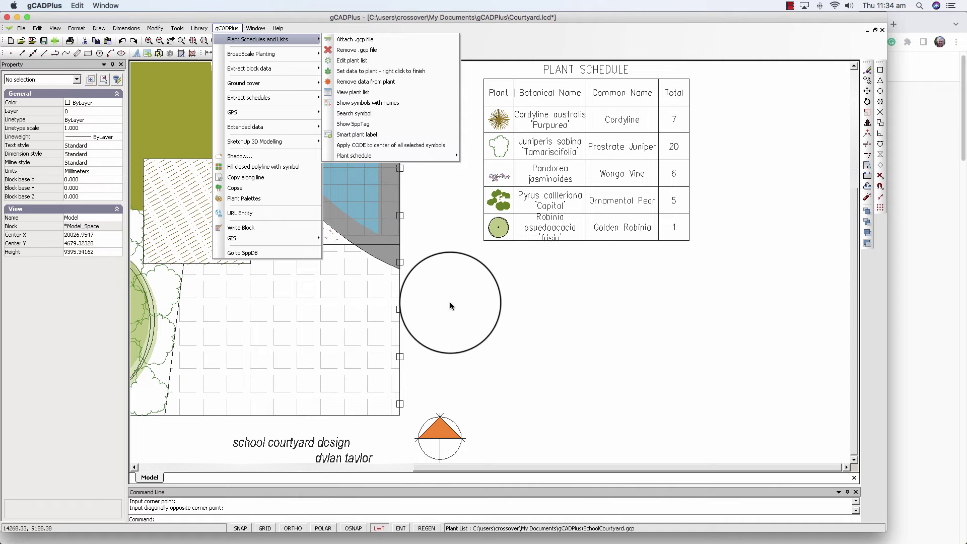
click(449, 301)
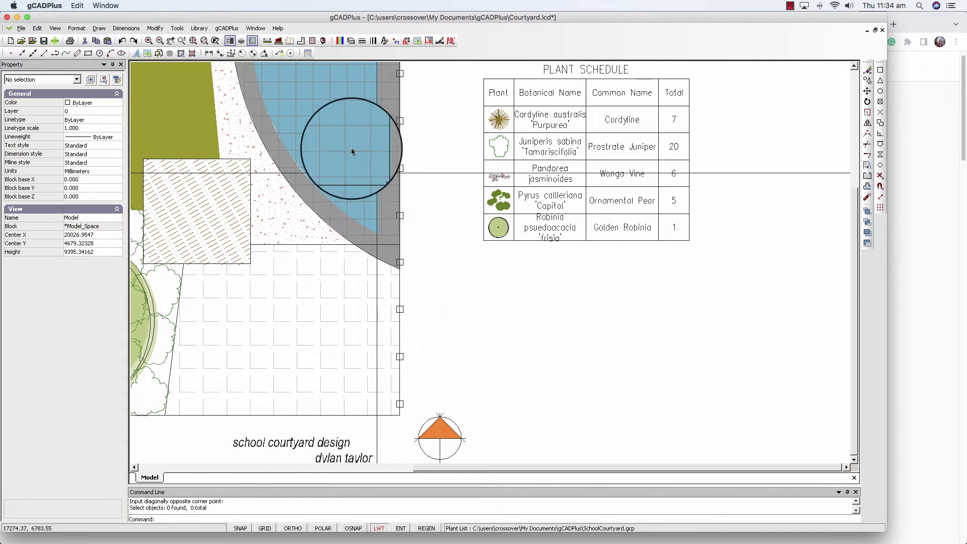
click(253, 28)
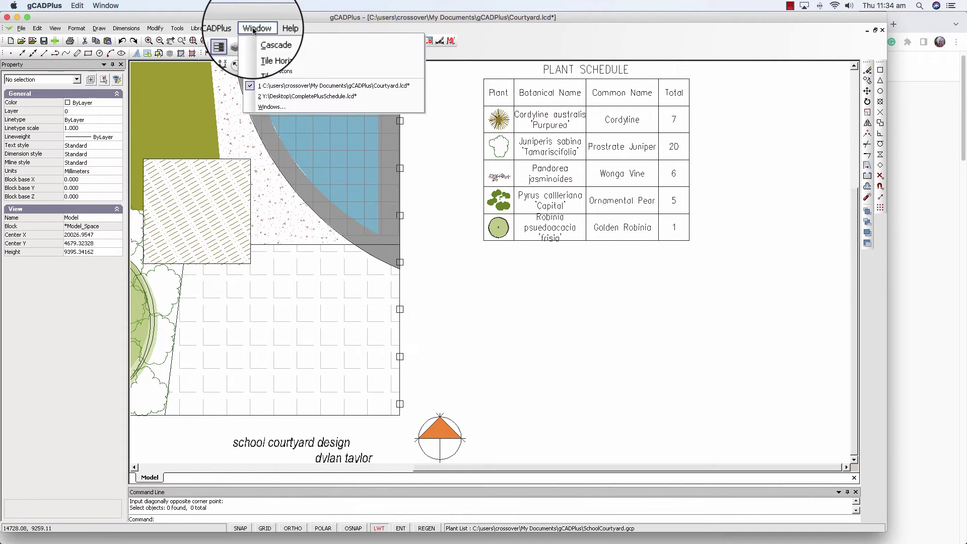
Step: Switch to CompletePlusSchedule.lcd and check which plant symbols carry plant names
click(299, 96)
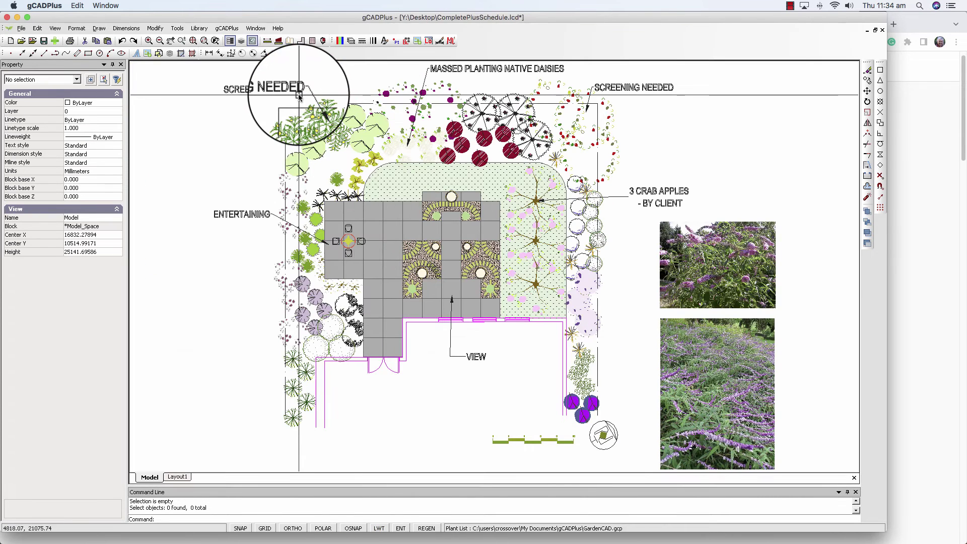
click(227, 28)
mouse_move(292, 40)
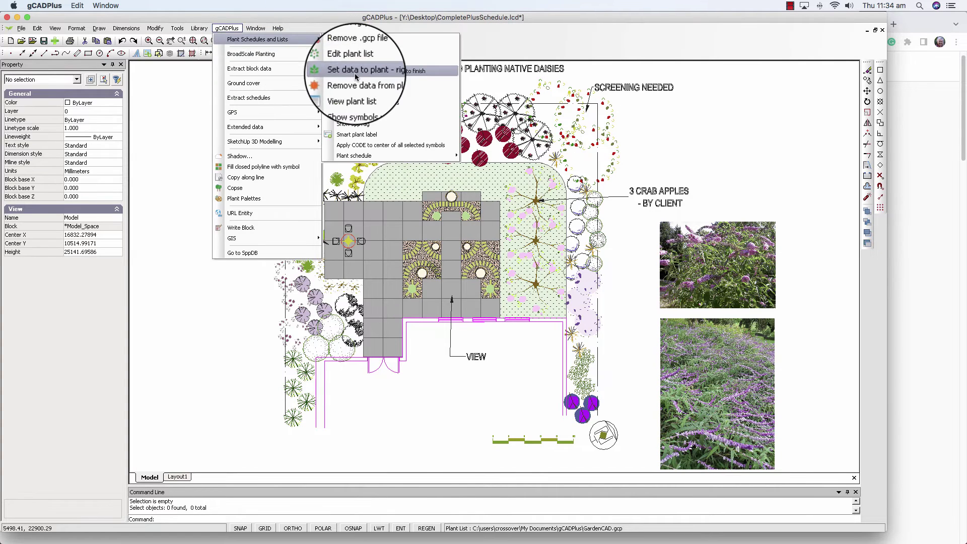
click(378, 105)
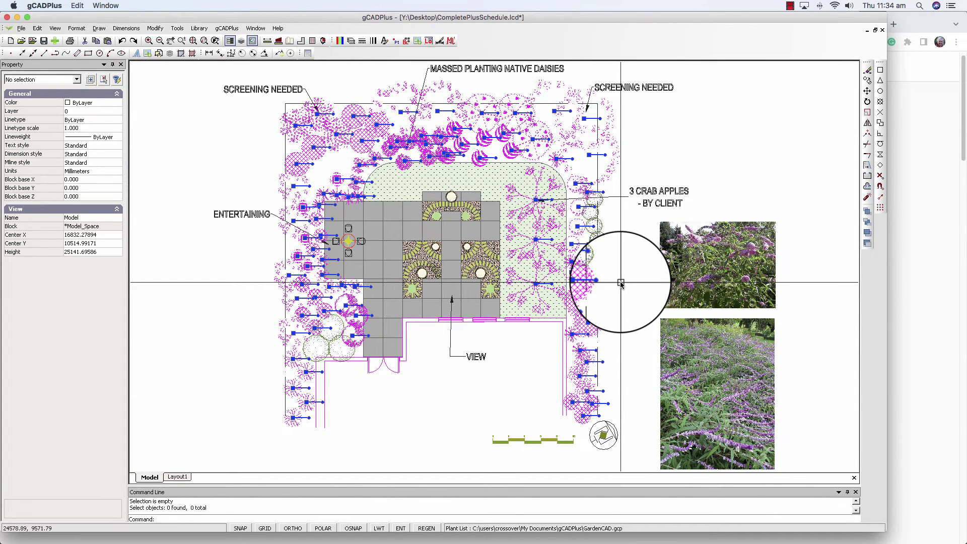
click(604, 241)
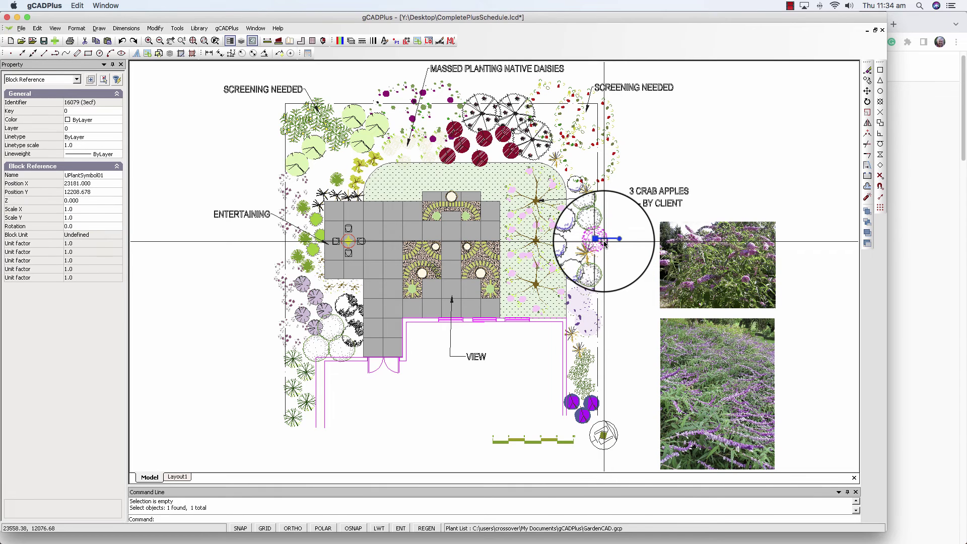
key(Escape)
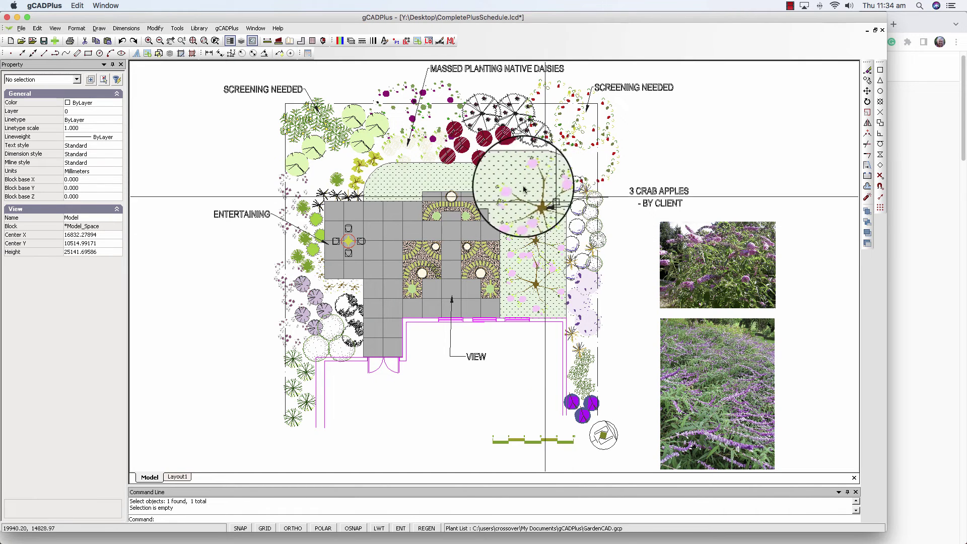
click(227, 28)
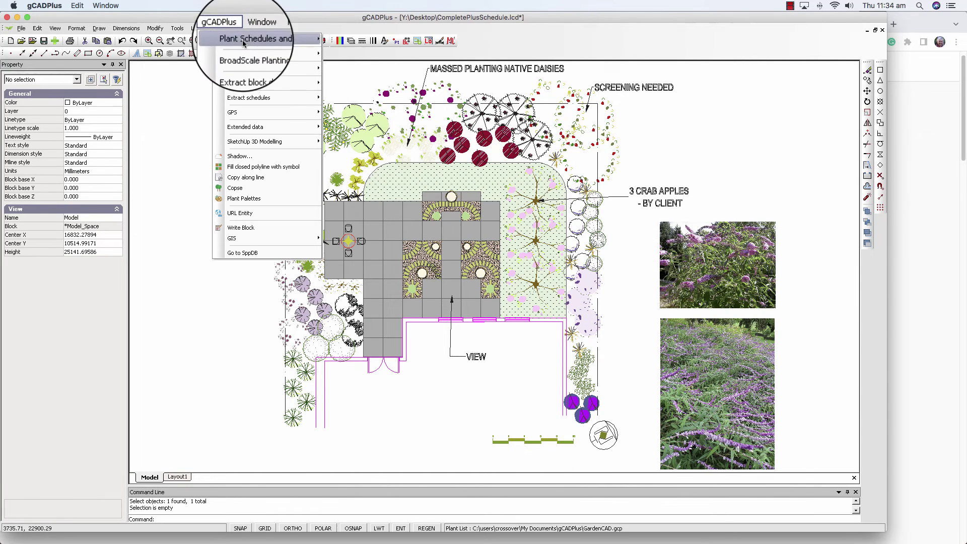
mouse_move(288, 40)
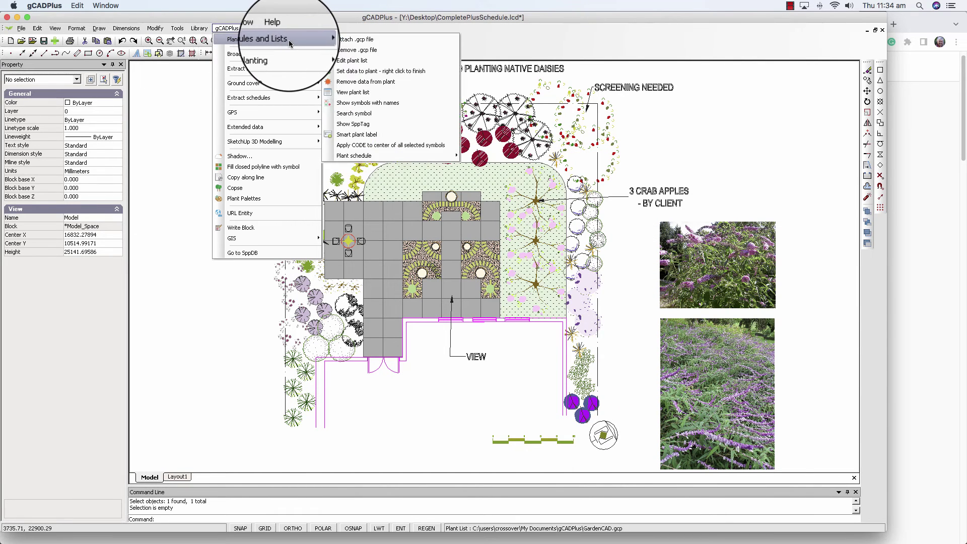
click(360, 61)
scroll(410, 272, down, 20)
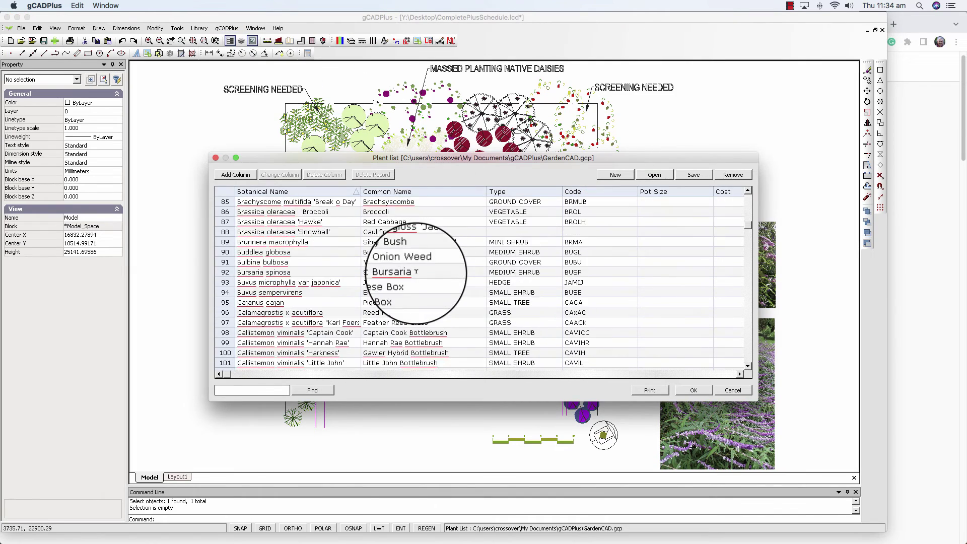
click(736, 390)
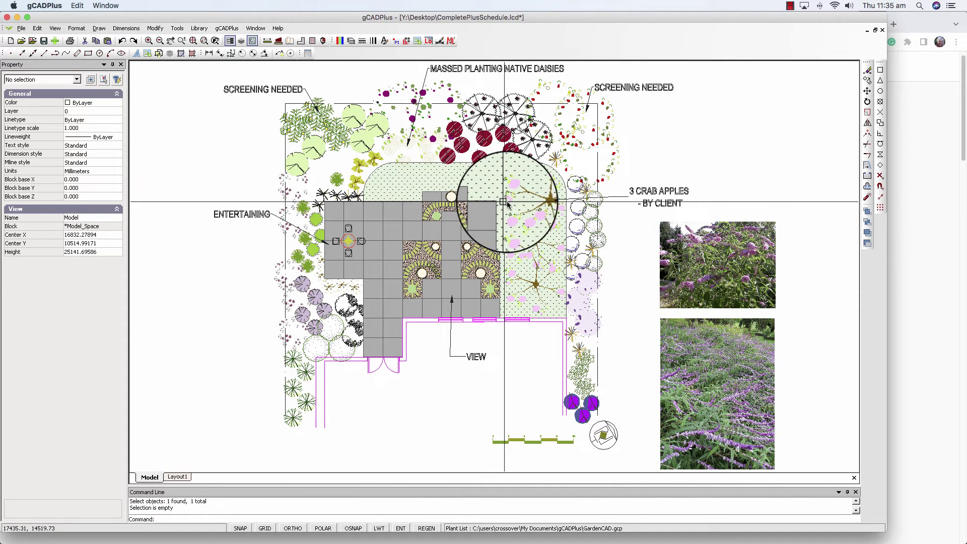
Step: Search symbols by common name 'ho', select all five Sticky Hop Bush plants, then pick one
click(230, 30)
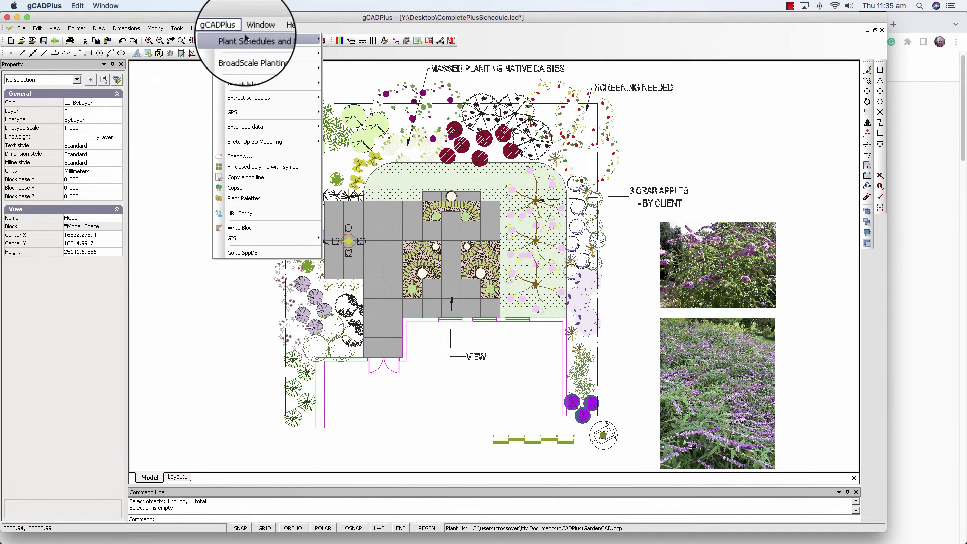
mouse_move(289, 39)
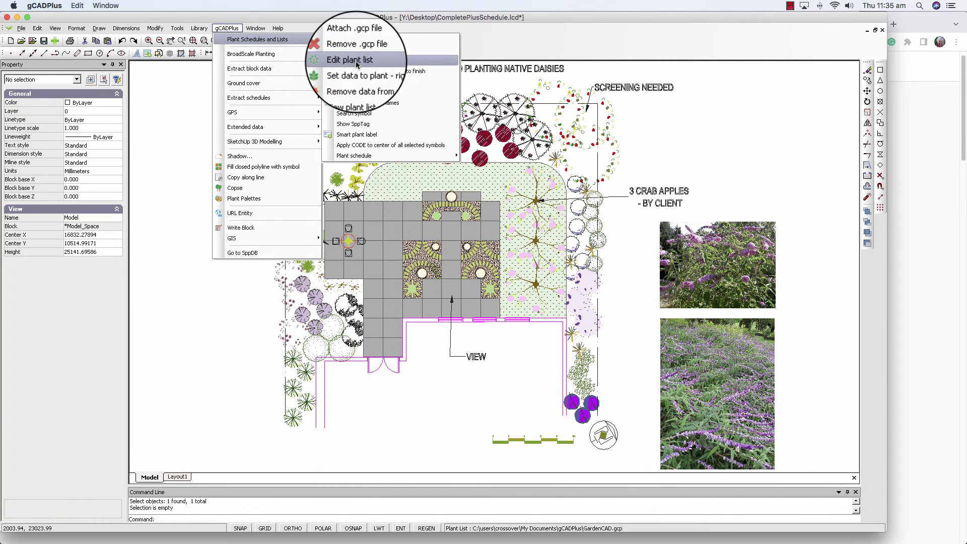
click(364, 114)
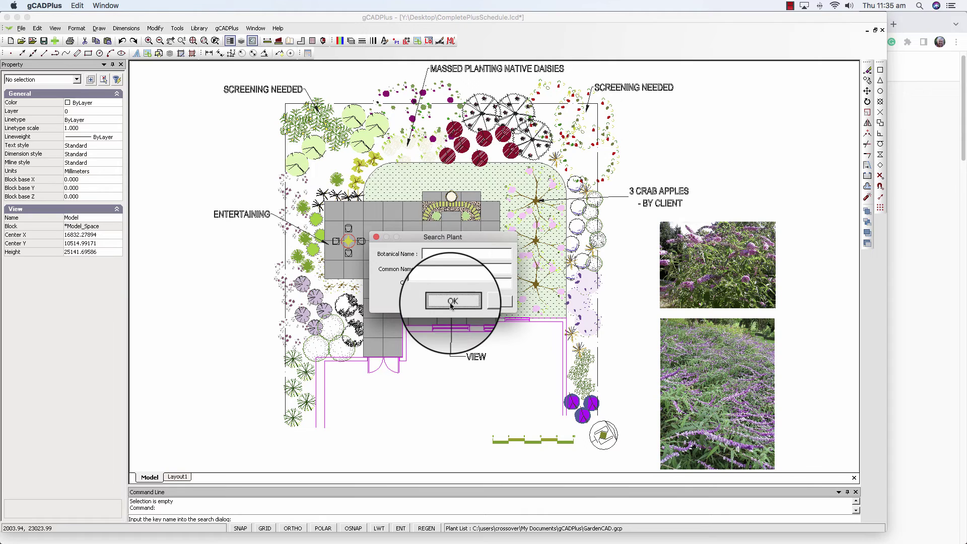
click(449, 302)
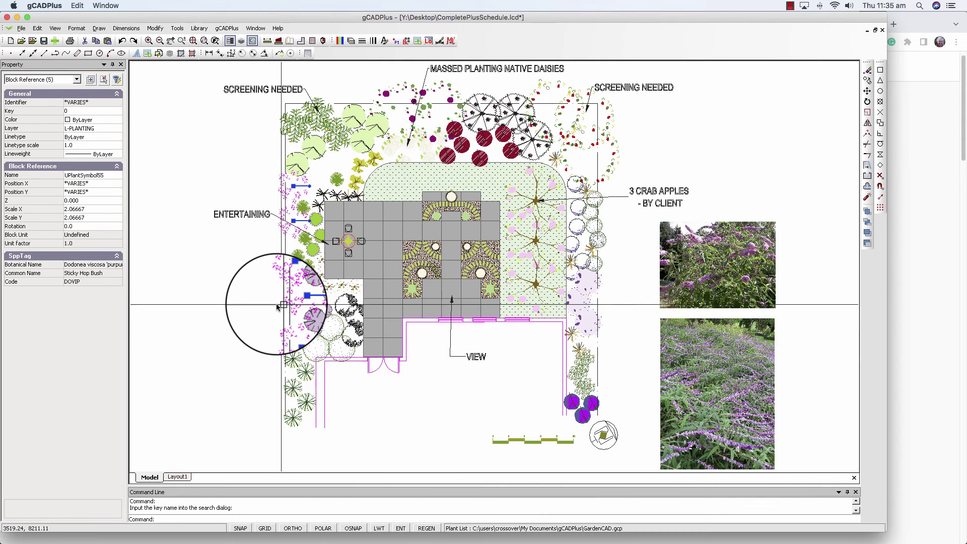
scroll(287, 296, up, 3)
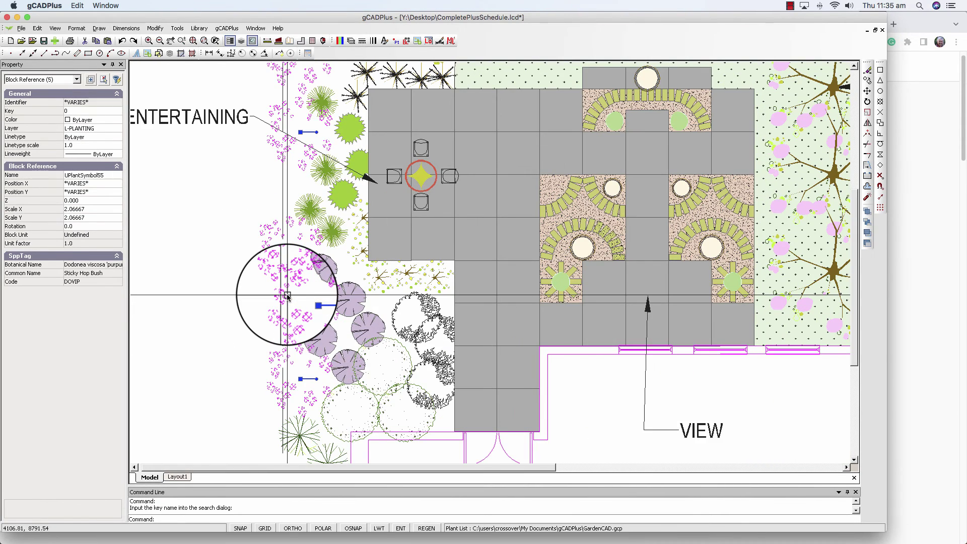
key(Escape)
click(293, 301)
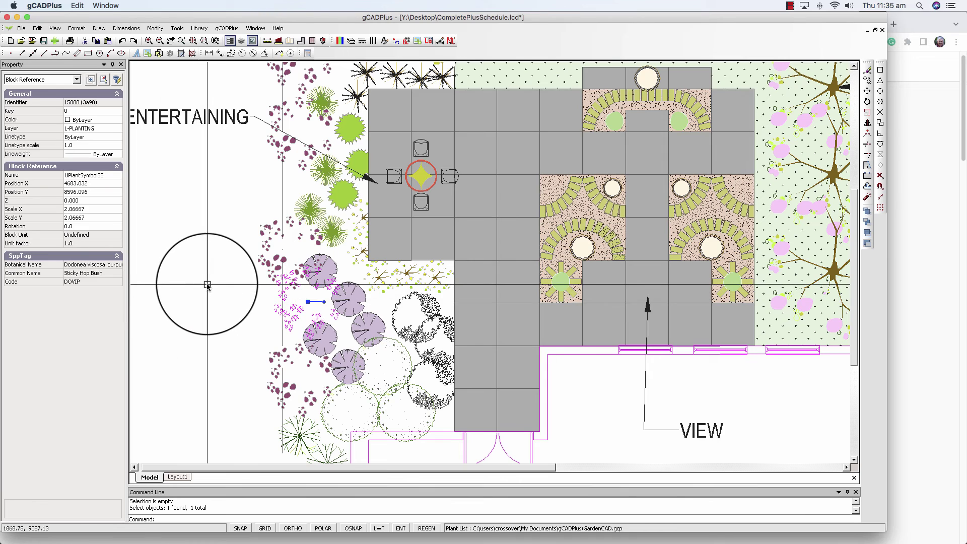
Step: Clear the plant selection and switch back to Courtyard.lcd, zoomed out to show the Plant Schedule
key(Escape)
click(256, 29)
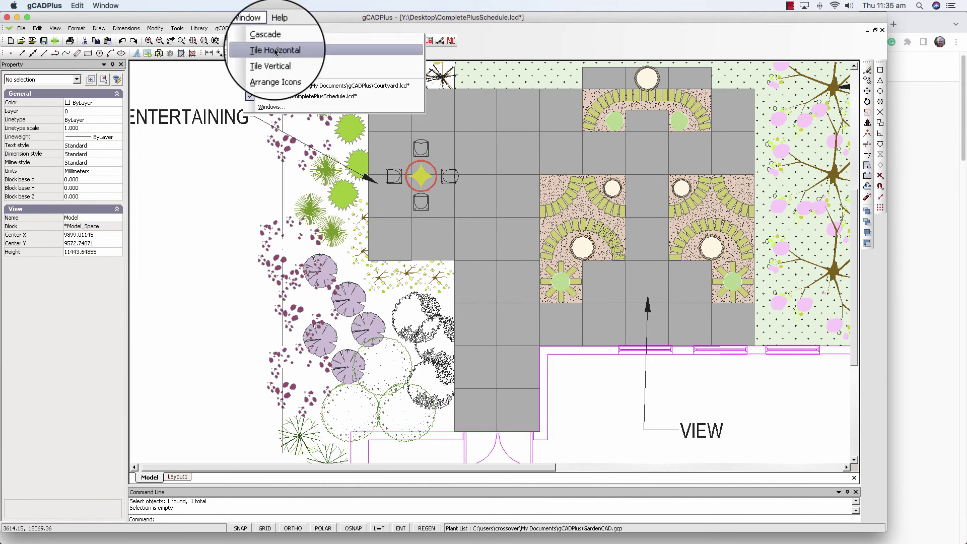
click(313, 85)
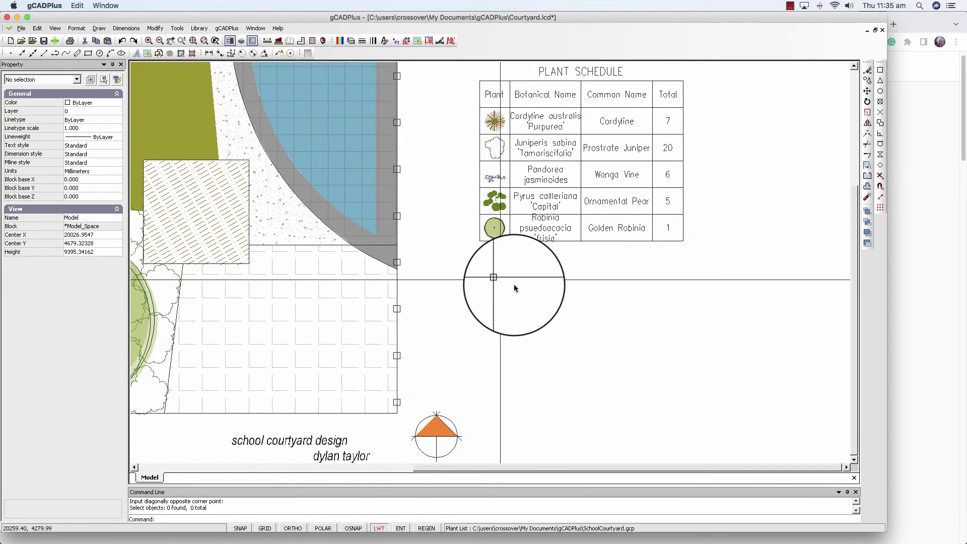
scroll(524, 292, down, 1)
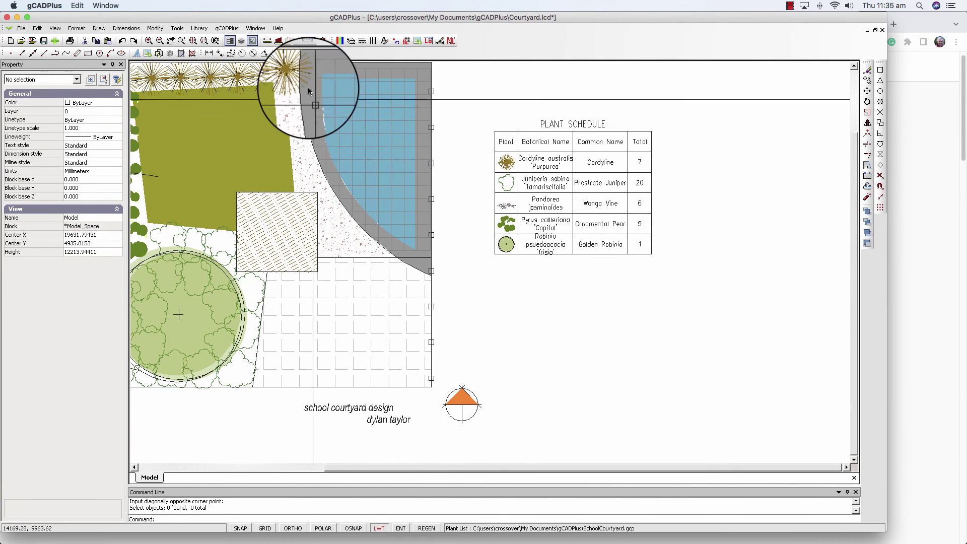
Step: Look over the gCADPlus plant schedule and list options, then dismiss them without choosing one
click(228, 28)
mouse_move(301, 46)
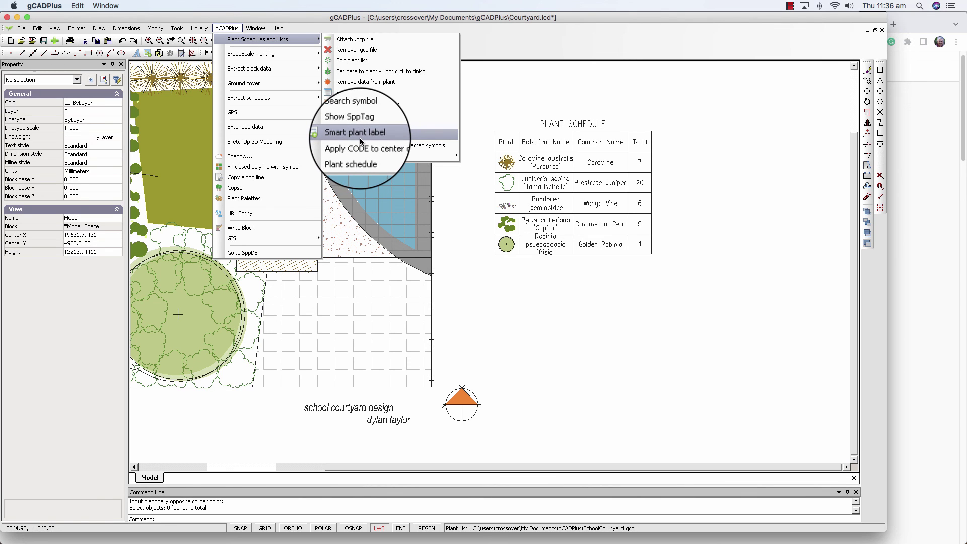
click(490, 109)
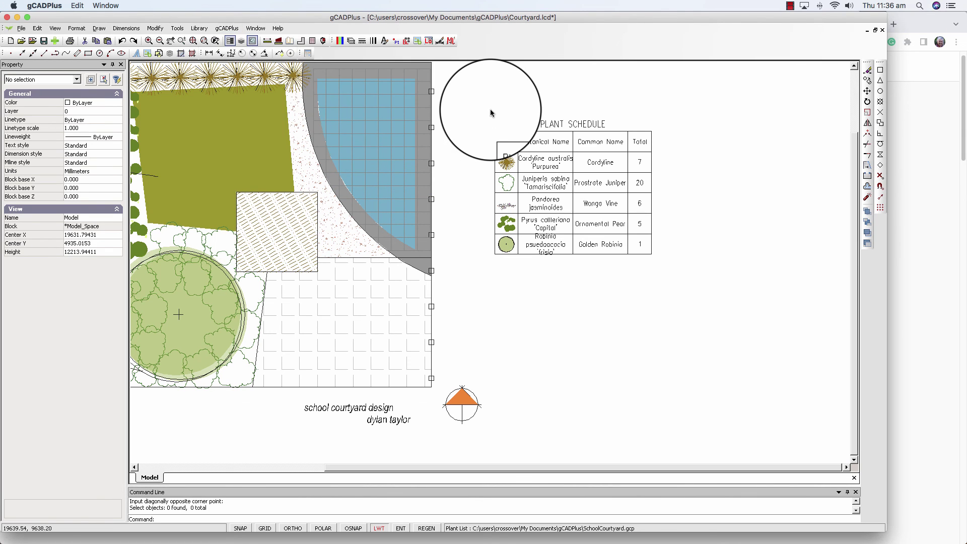